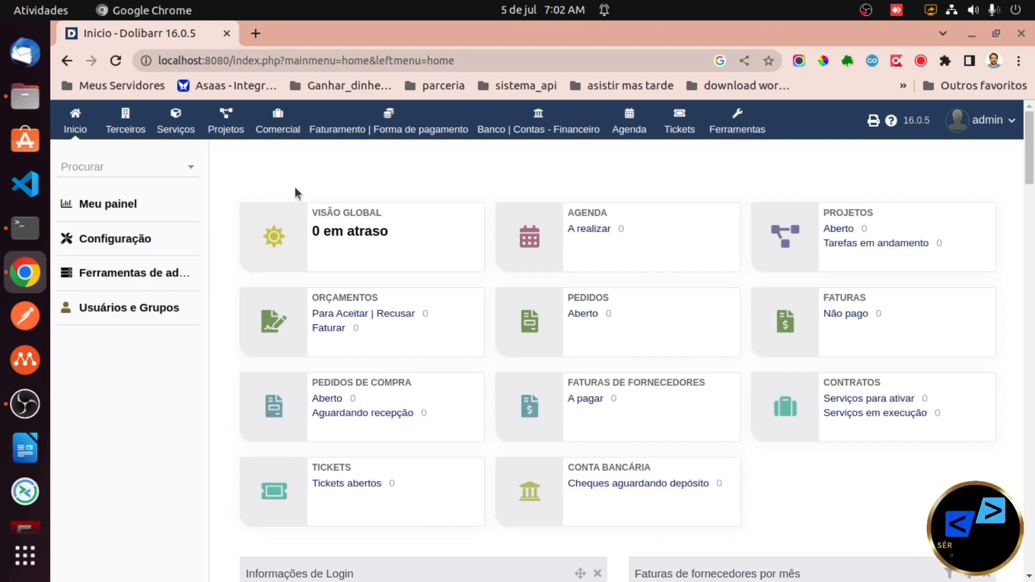
Open the Cópia de segurança page in Dolibarr's administration tools and view the database backup assistant
click(150, 274)
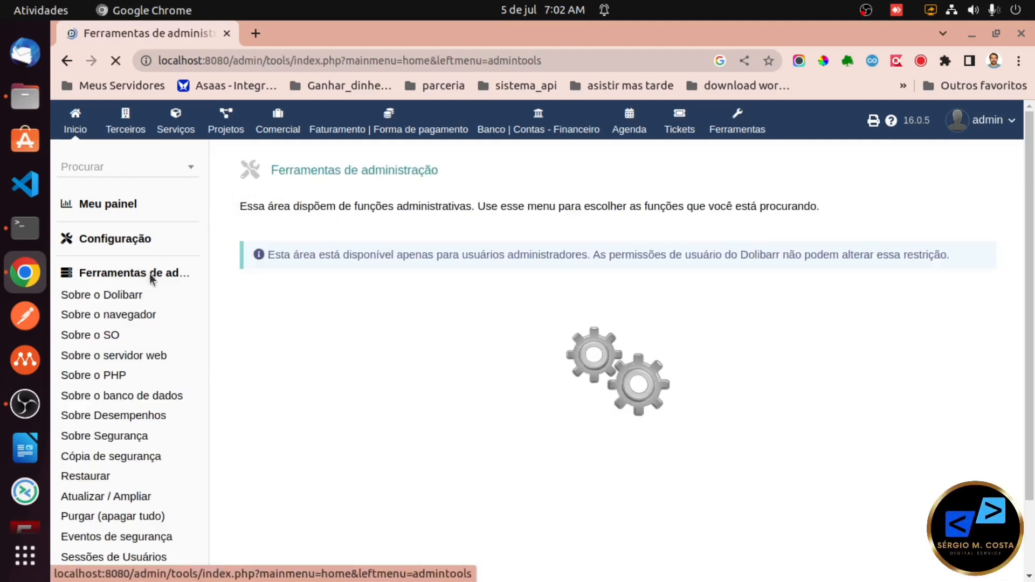
click(133, 457)
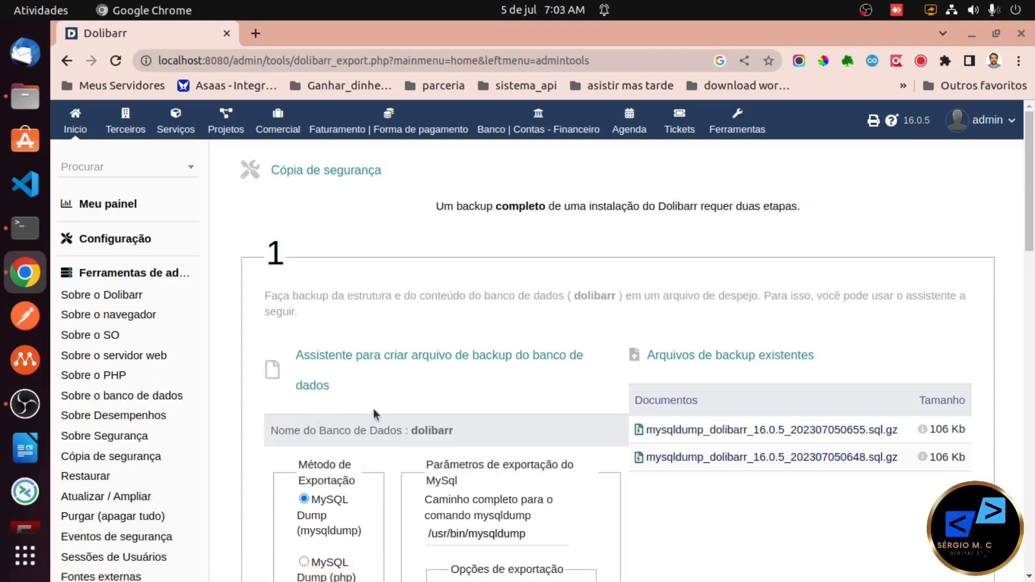
scroll(453, 367, down, 3)
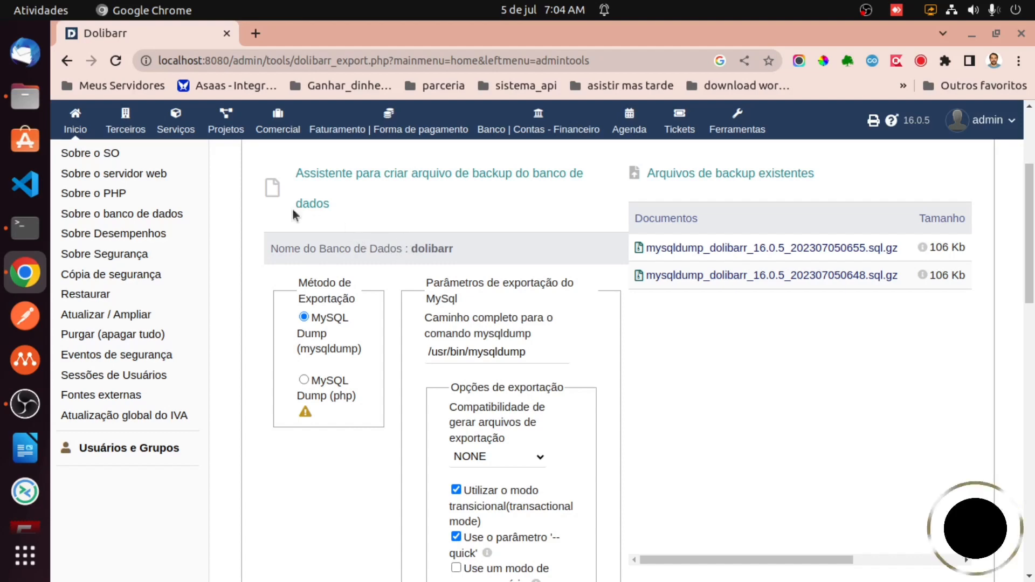
Switch to Files, browse to Develope/dolibar_video_tutorial, look inside its conf folder, and return to select the documents folder
click(31, 104)
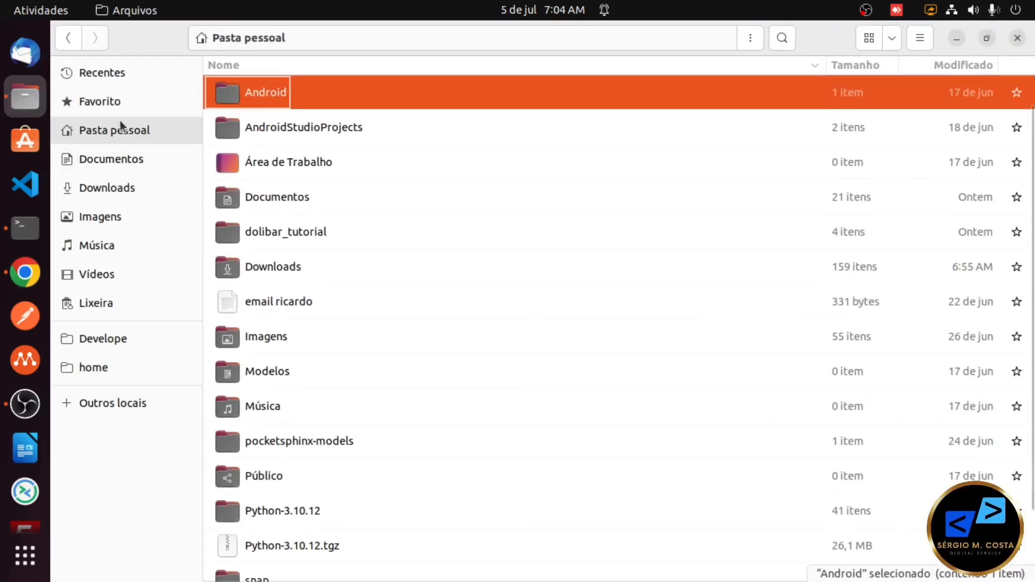
click(122, 343)
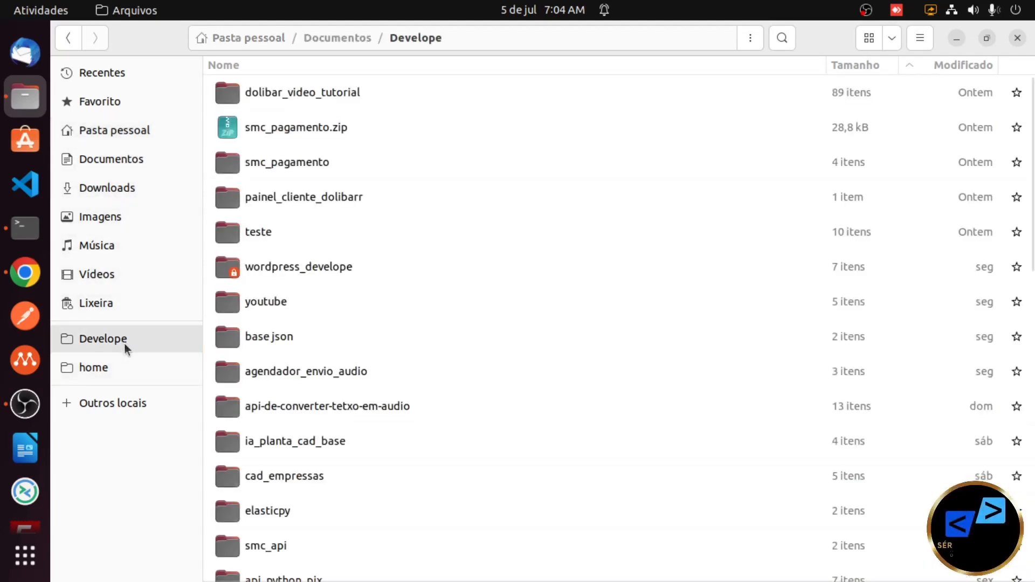
double_click(306, 96)
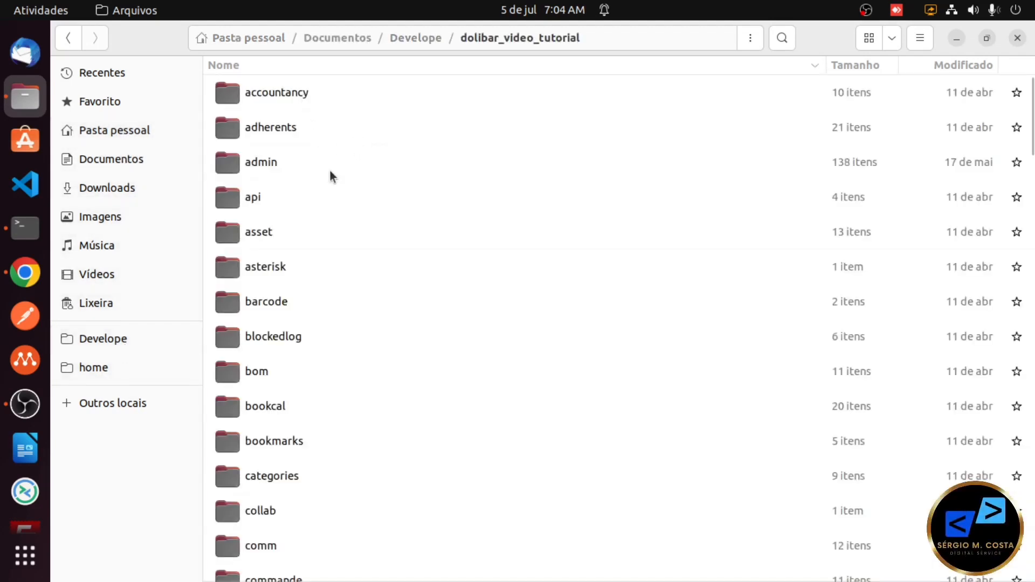
scroll(347, 301, down, 5)
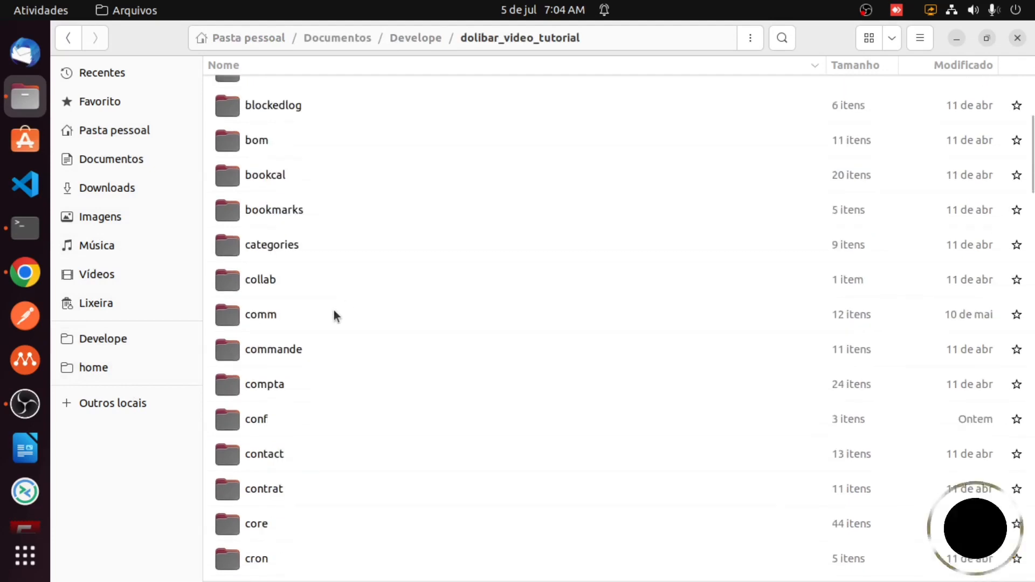
click(262, 420)
double_click(261, 419)
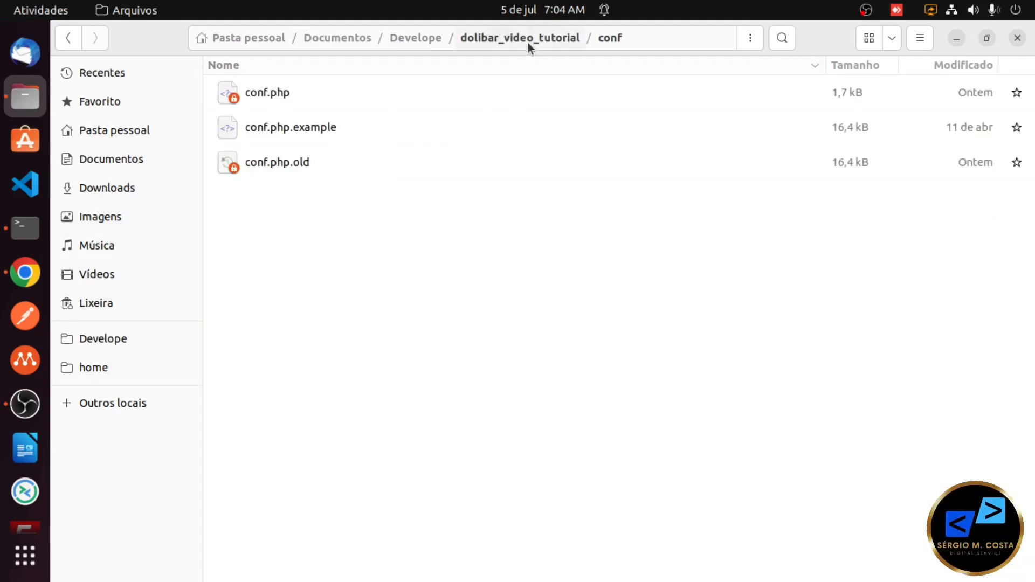
click(558, 39)
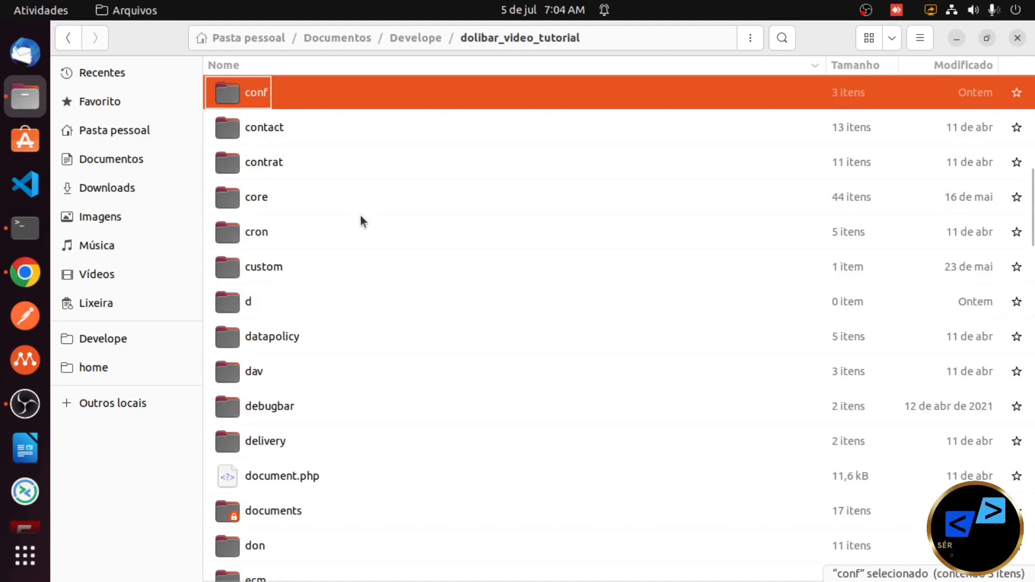
click(281, 516)
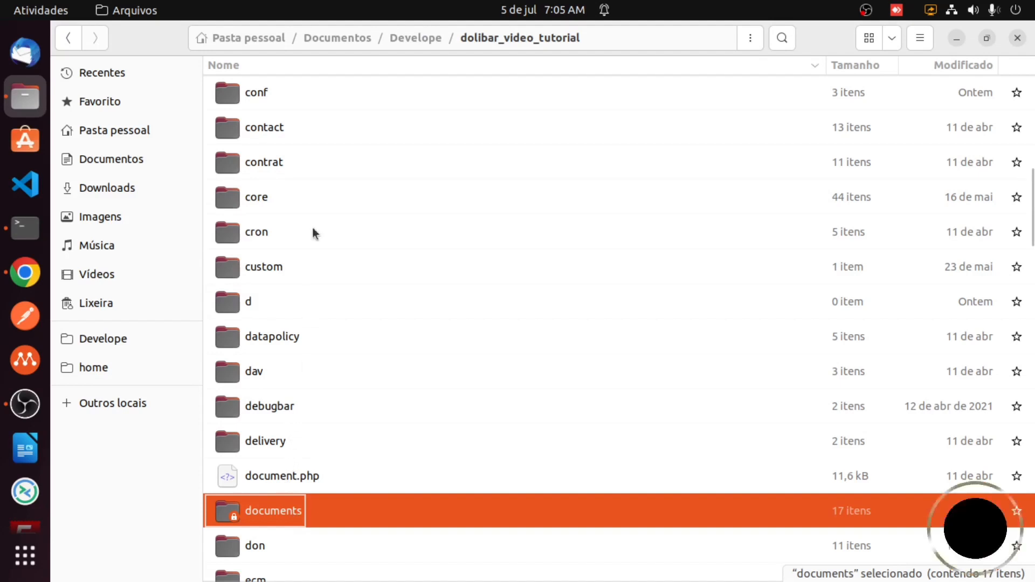
Open conf.php from the conf folder in the maximized text editor and highlight the $dolibarr_main_data_root line
double_click(255, 92)
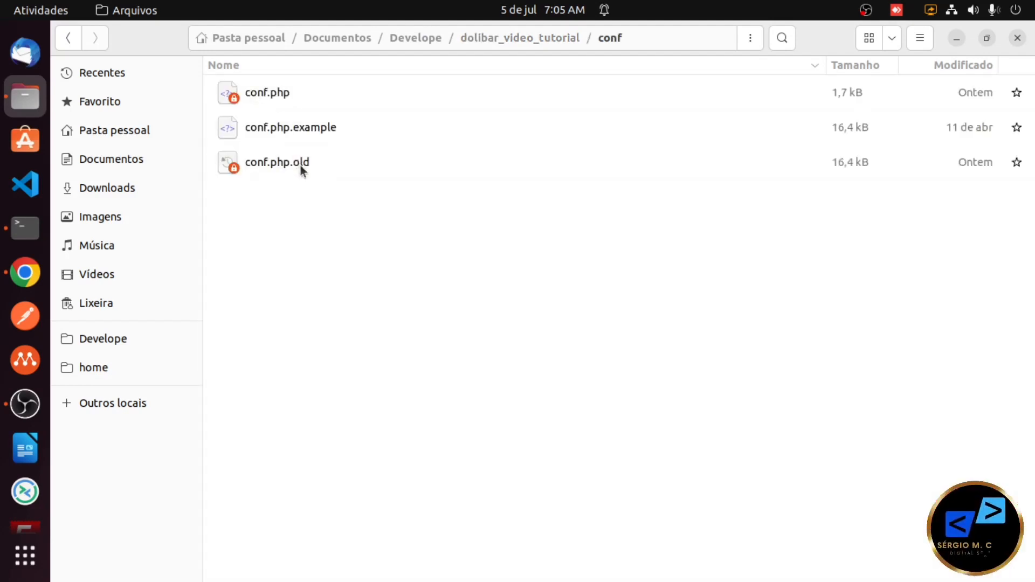
right_click(267, 98)
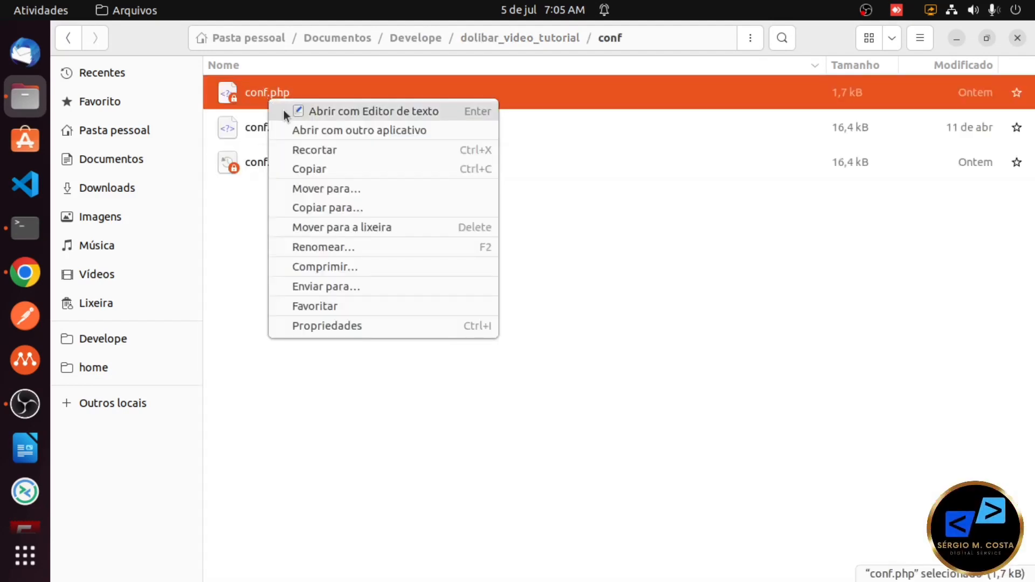
click(286, 111)
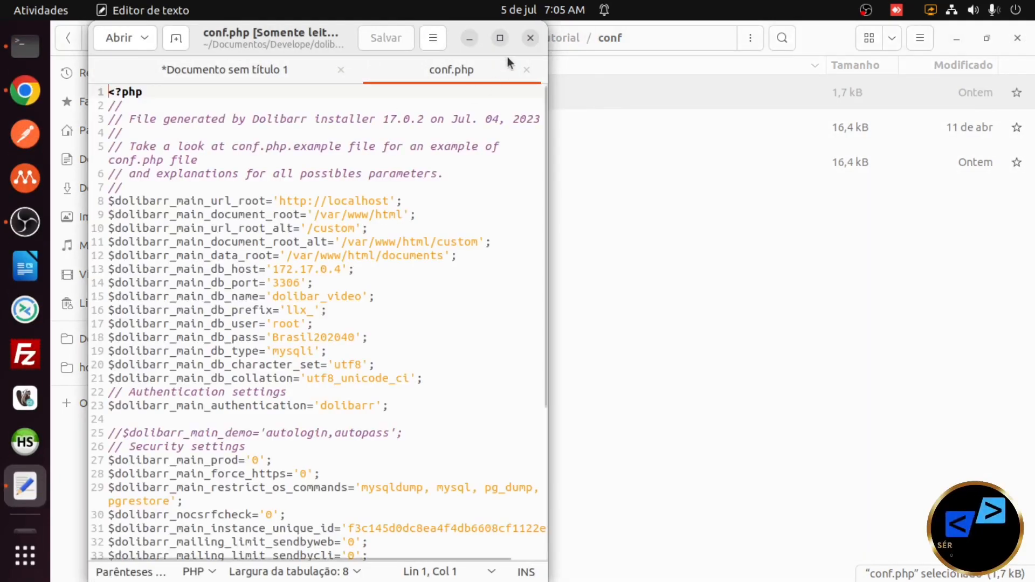
click(501, 39)
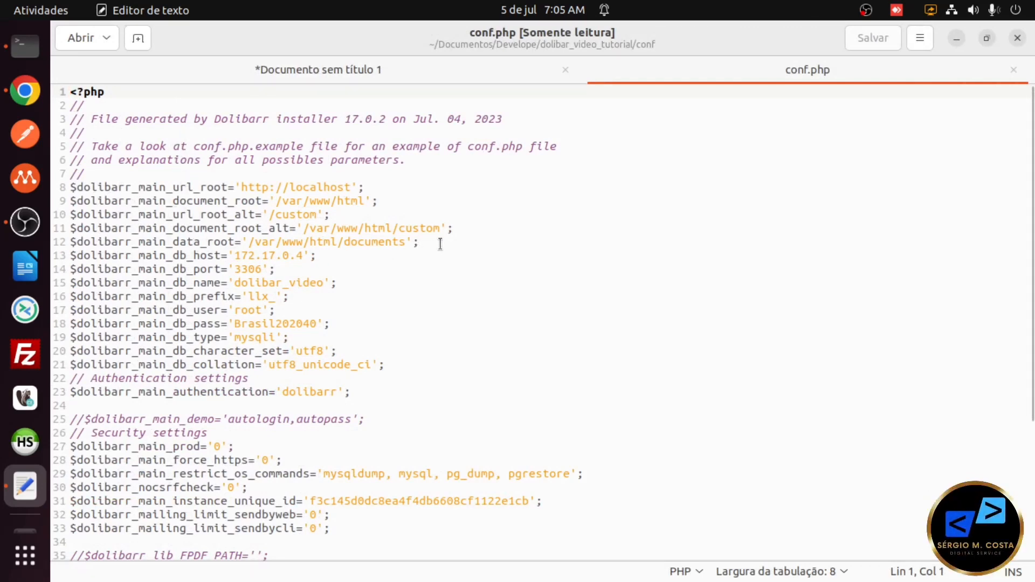
drag(426, 242, 68, 242)
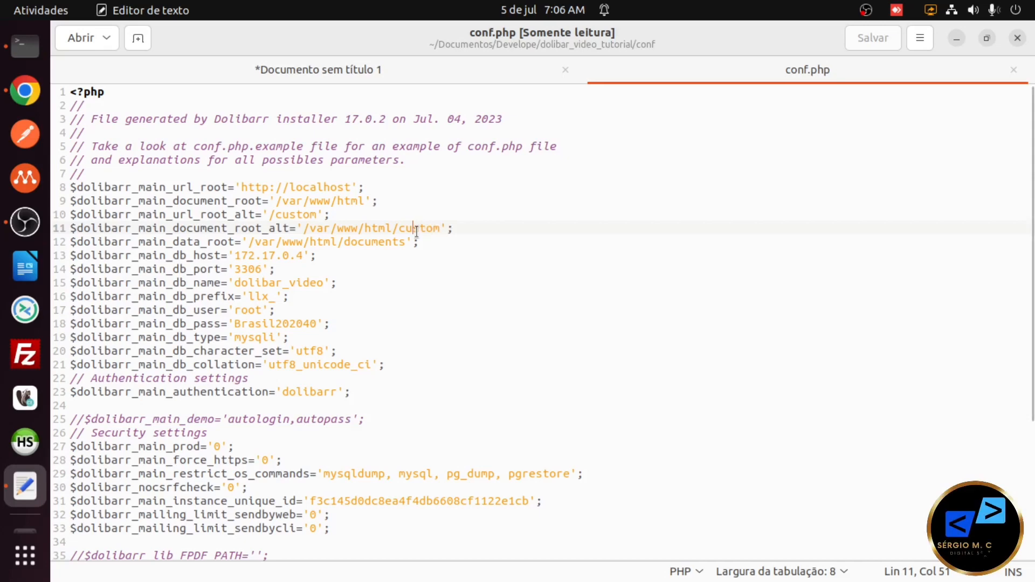
Switch to the Dolibarr backup page in Chrome to check it, and return to the conf folder in Files
click(956, 39)
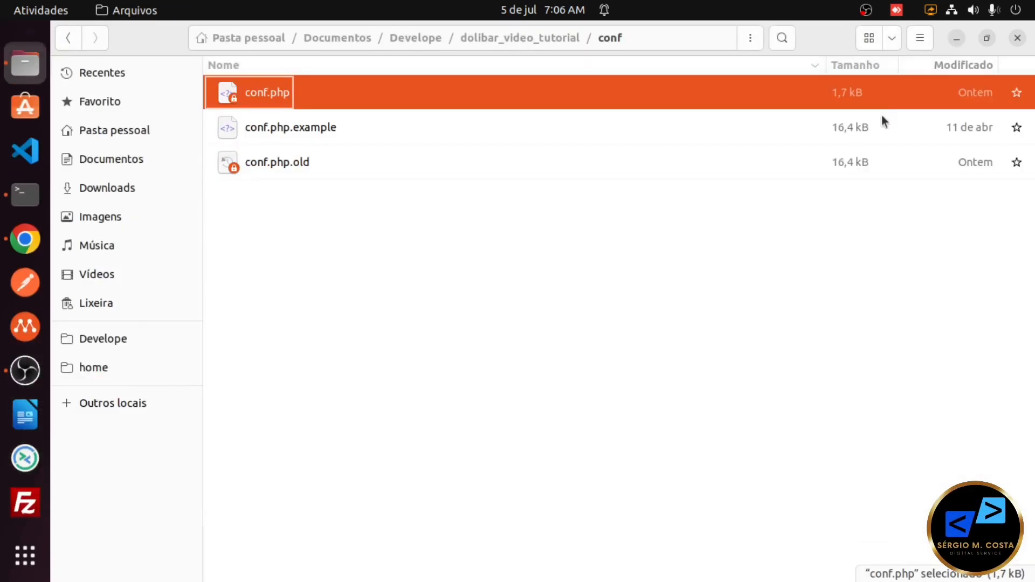
click(956, 37)
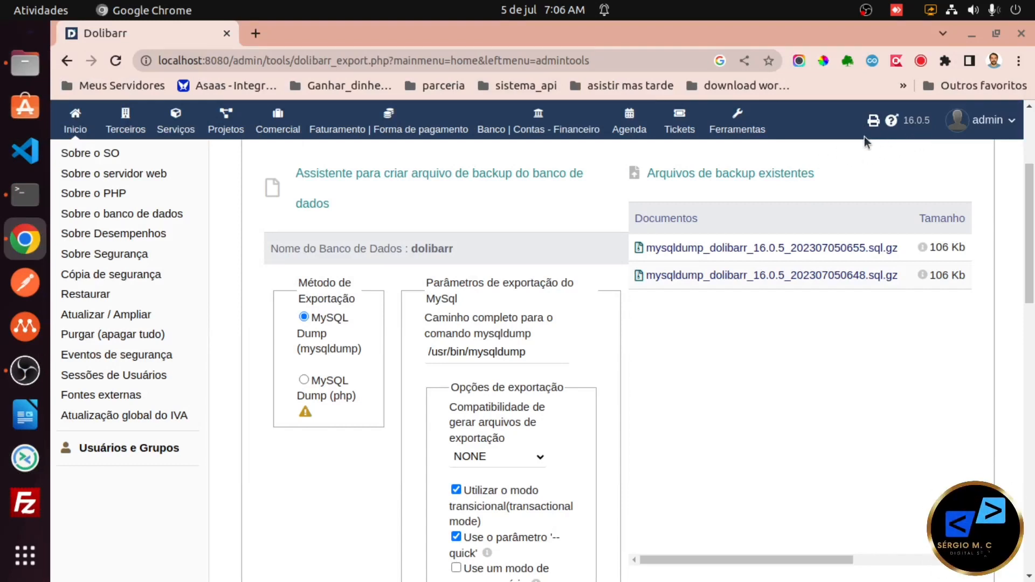
click(30, 67)
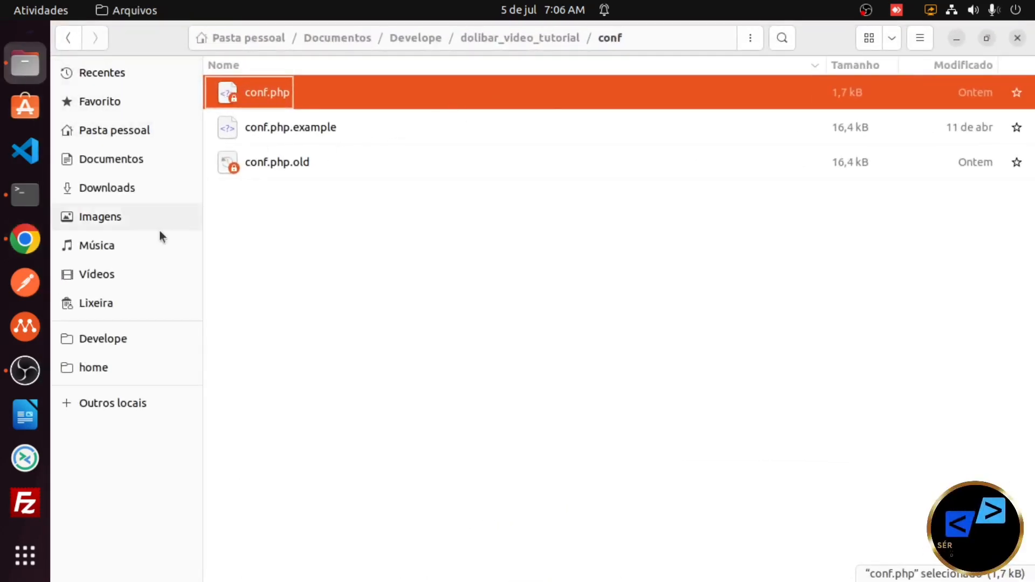
Close conf.php in the text editor and minimize the open windows to return to the Dolibarr backup page in Chrome
click(27, 454)
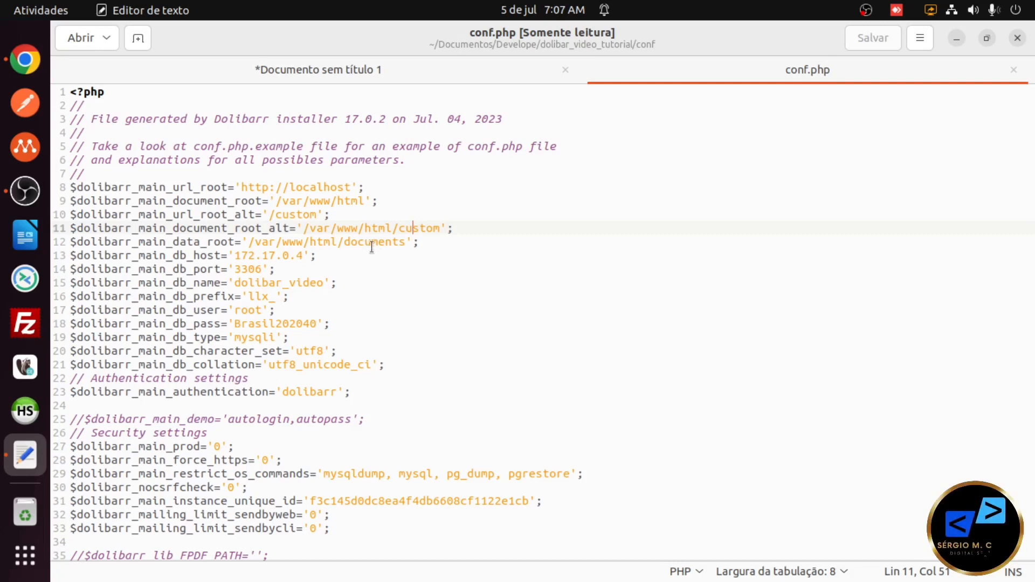
click(1013, 70)
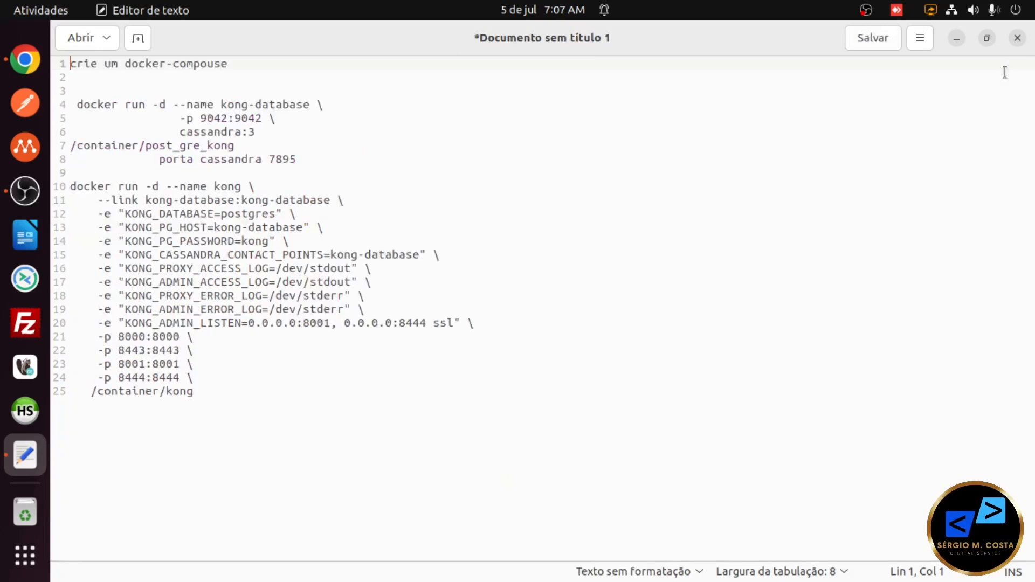
click(958, 37)
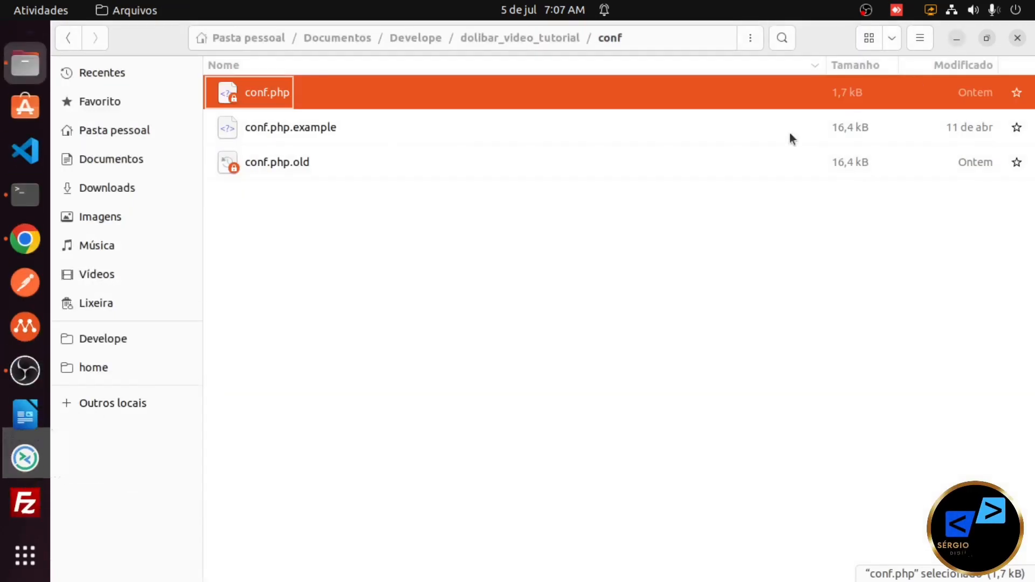
click(957, 39)
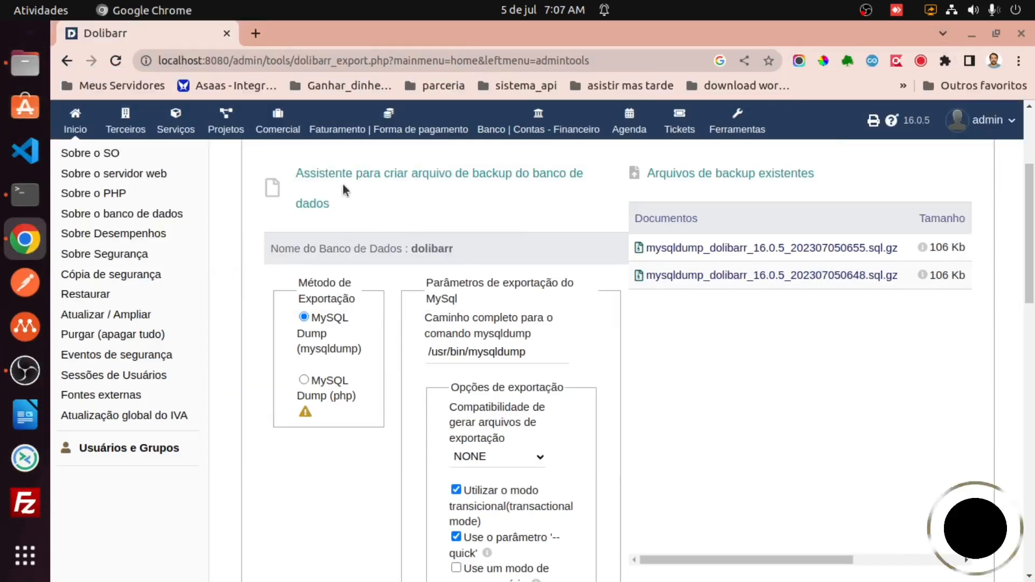
Launch HeidiSQL and display its session manager
scroll(40, 352, down, 3)
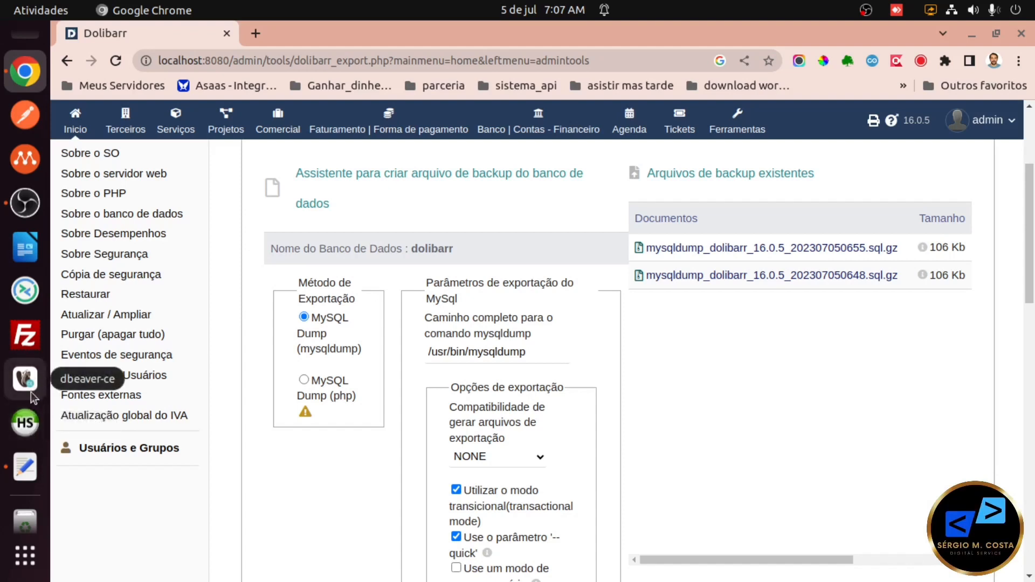
click(28, 425)
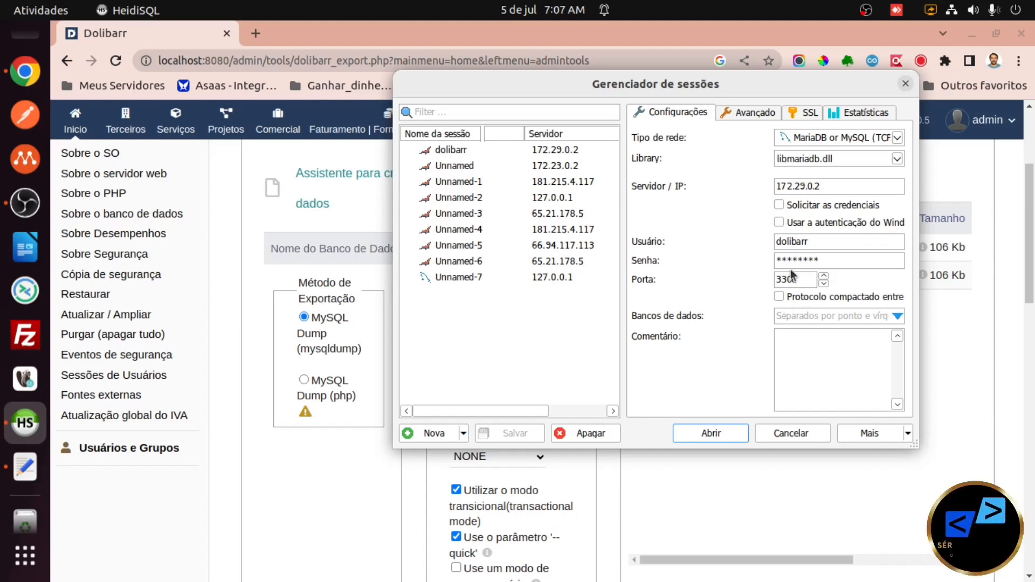
Close the untitled text document about Docker containers without saving it
click(31, 472)
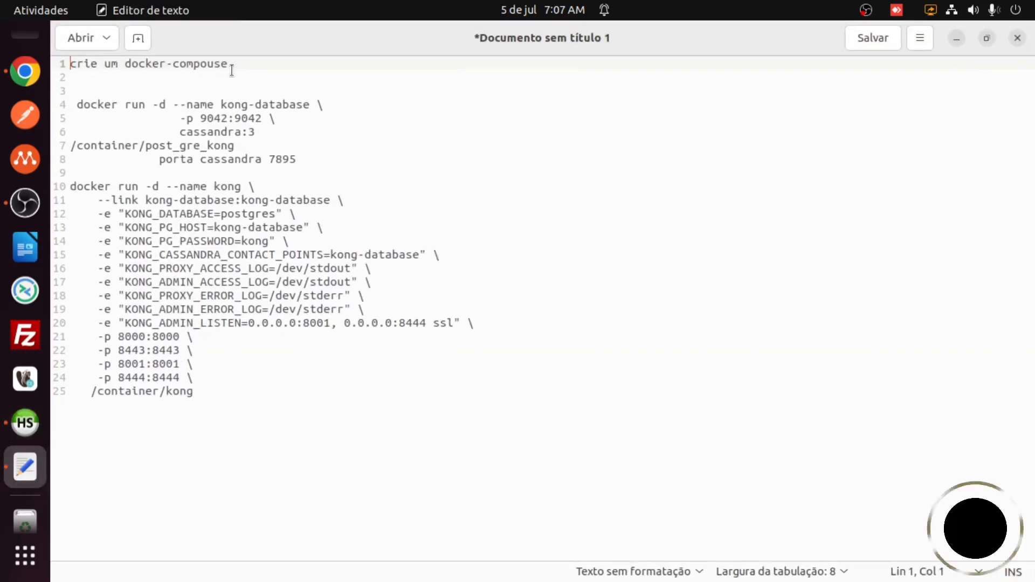
click(1017, 38)
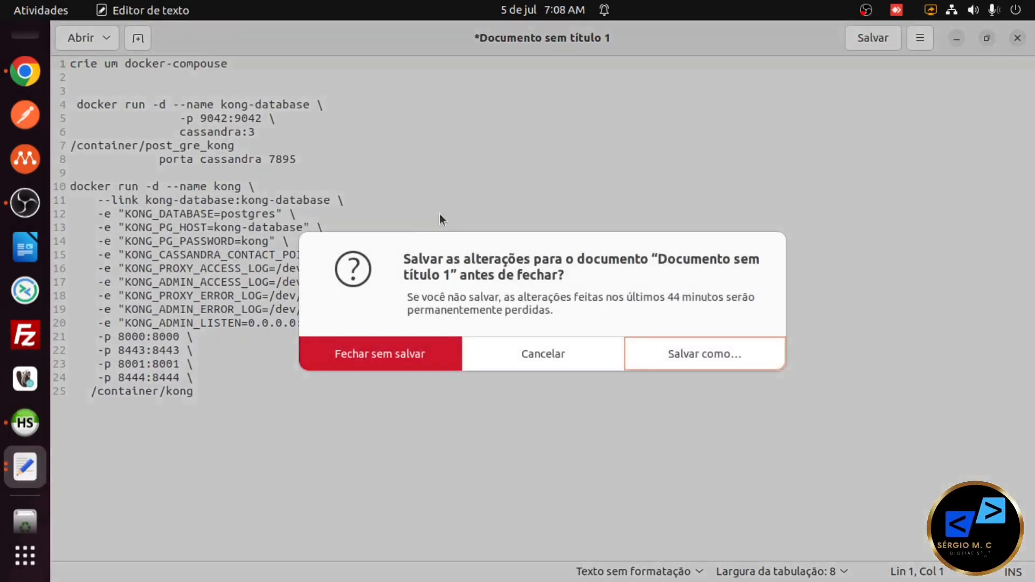
click(338, 358)
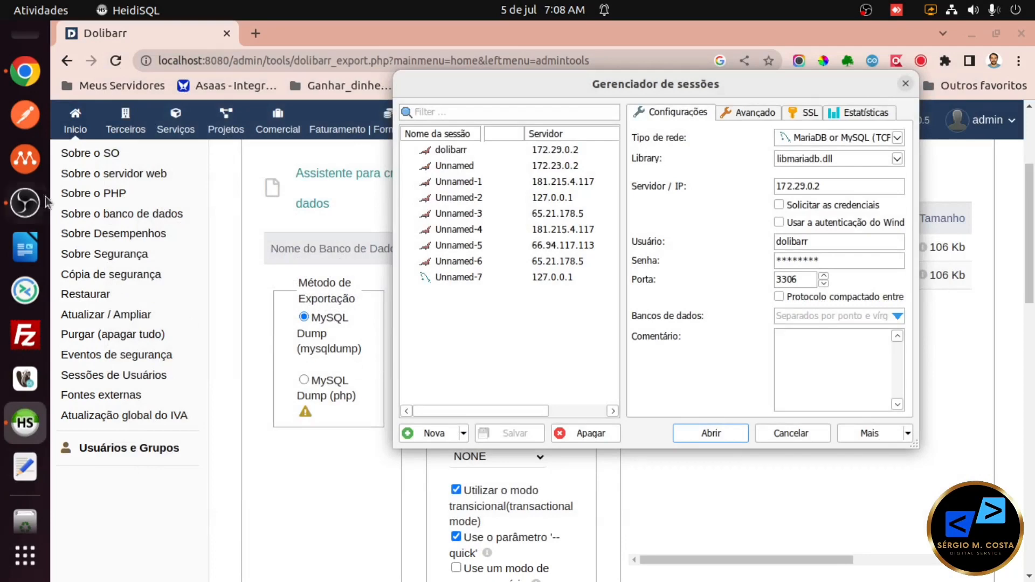
Reopen conf.php from the conf folder in the text editor, review its database connection settings, and close the editor and Files
scroll(25, 161, up, 3)
click(24, 101)
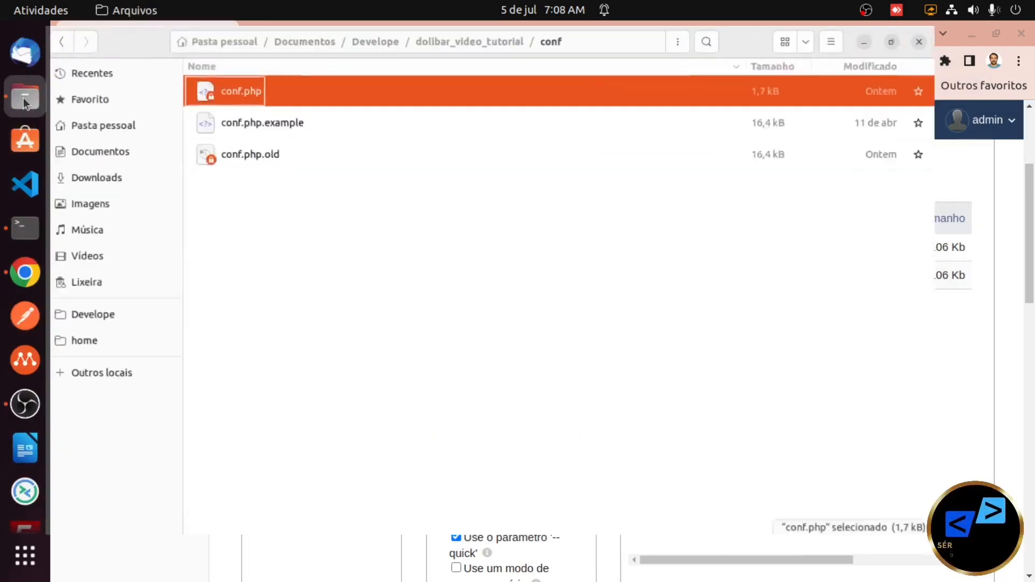
right_click(276, 95)
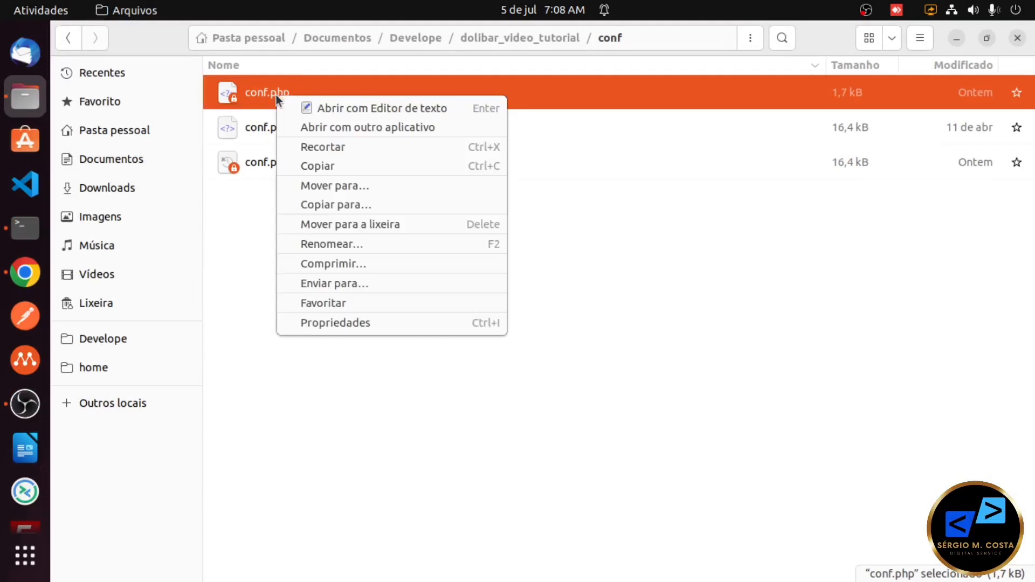
click(303, 108)
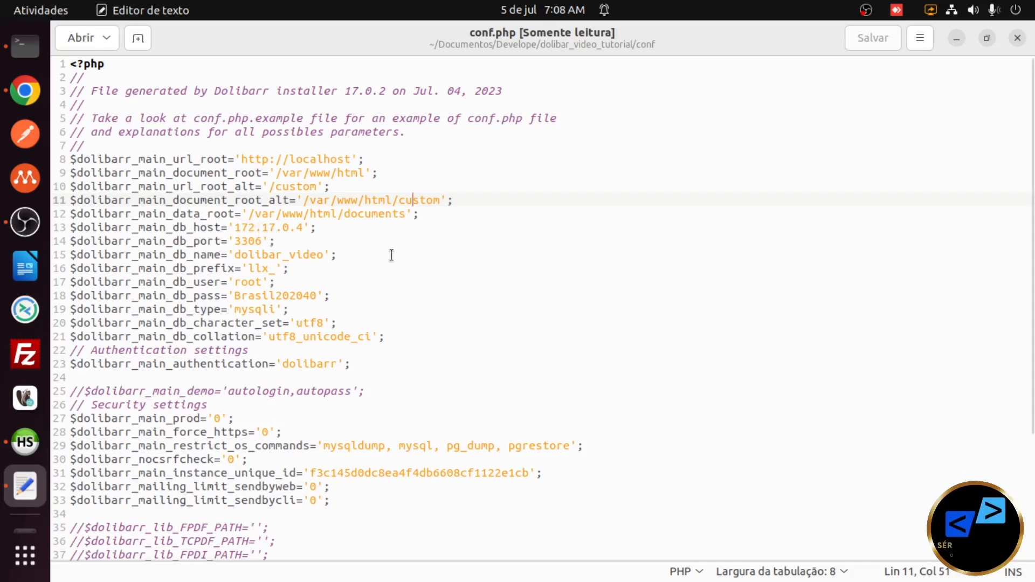
click(1017, 39)
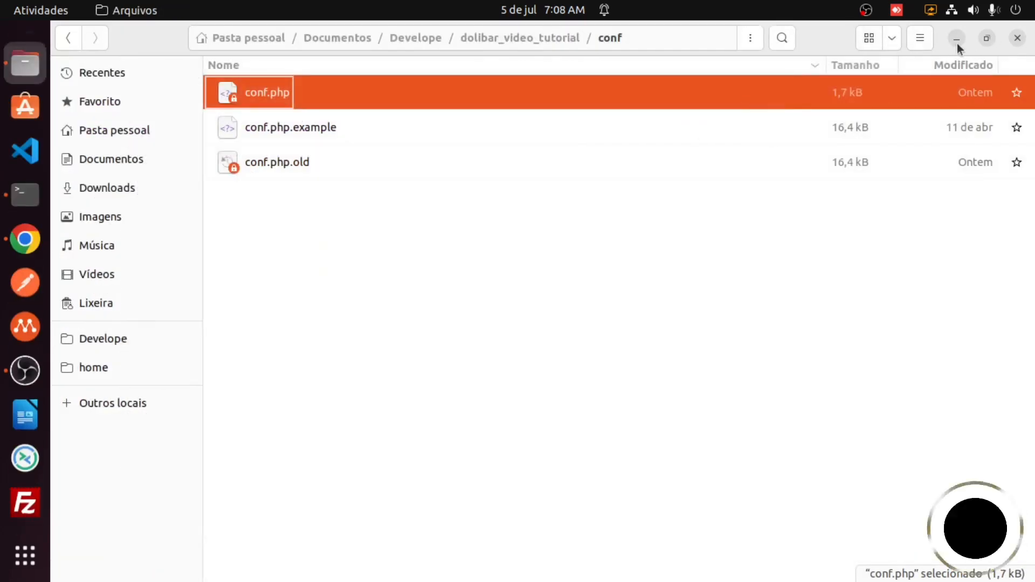
click(1016, 41)
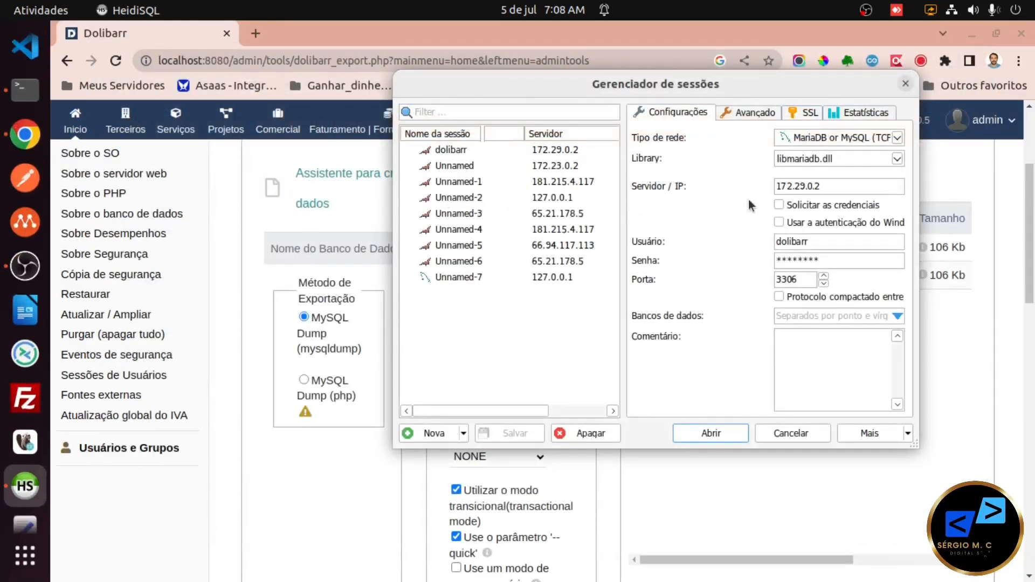
Connect to the saved dolibarr session in HeidiSQL and collapse the dolibarr database's table list
double_click(463, 147)
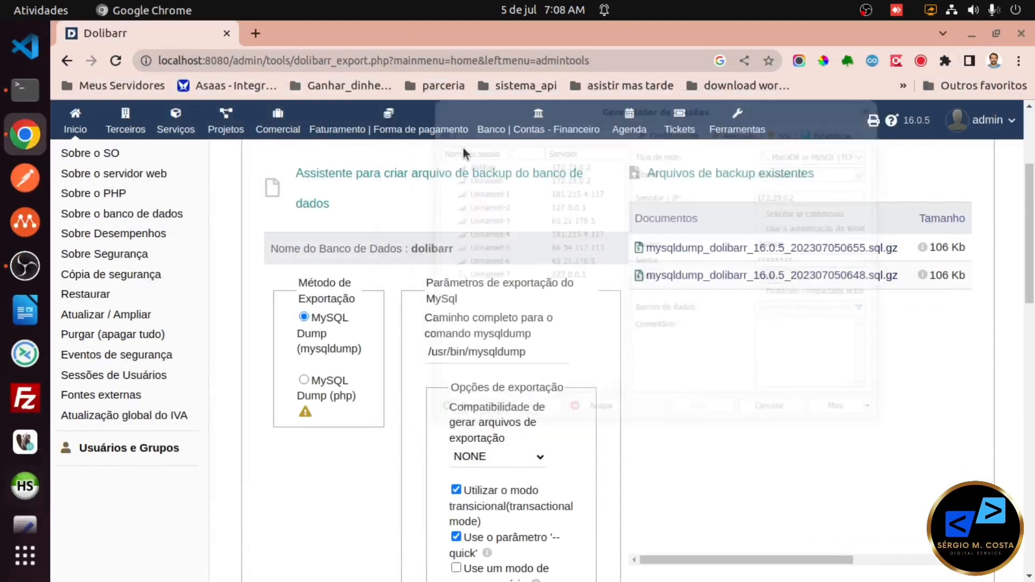
click(509, 67)
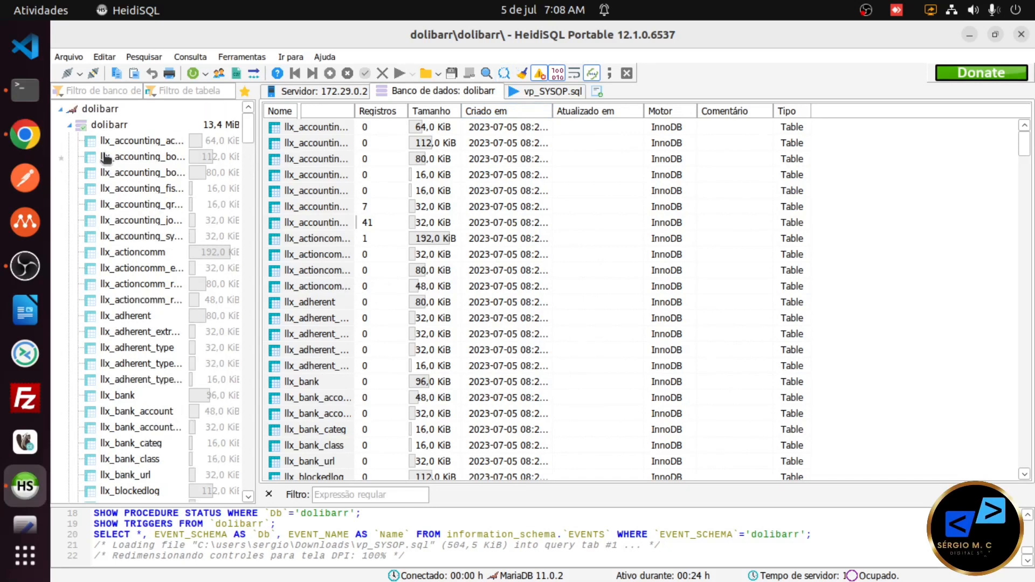
click(70, 125)
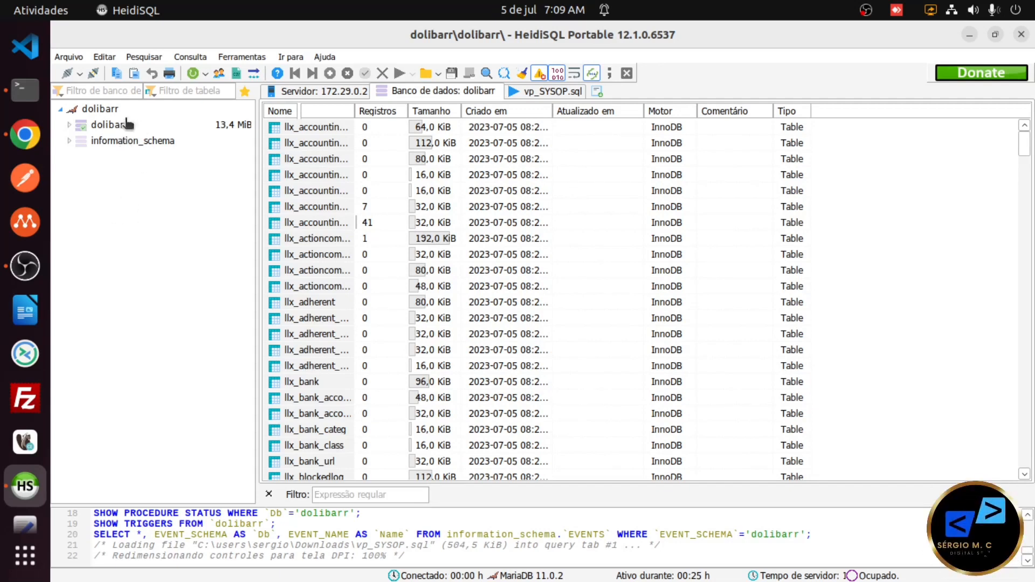
Switch to Chrome, open Dolibarr's database information page, highlight the database name row, and minimise the browser
click(32, 133)
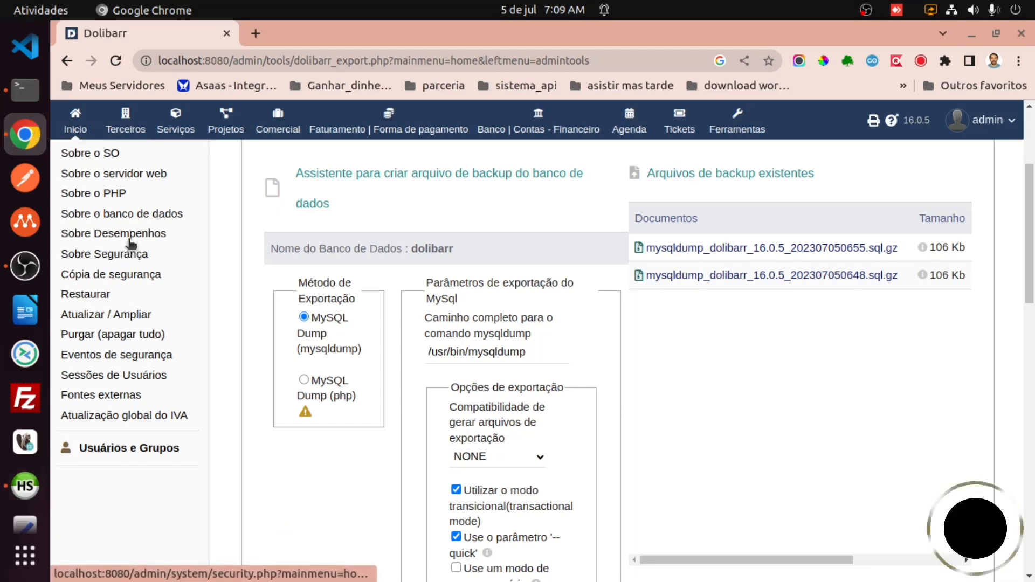
scroll(211, 224, up, 3)
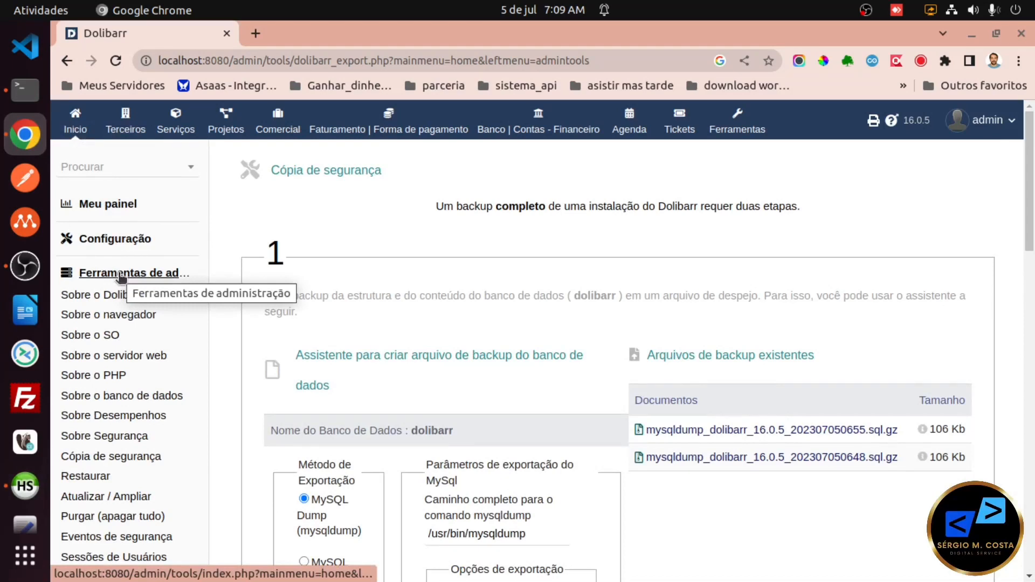
click(107, 398)
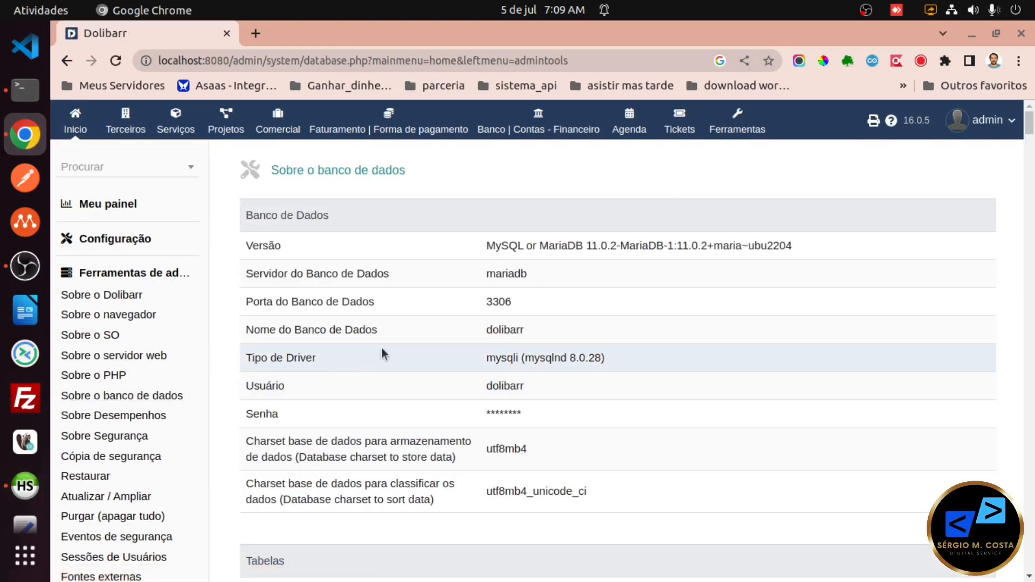
drag(247, 330, 551, 333)
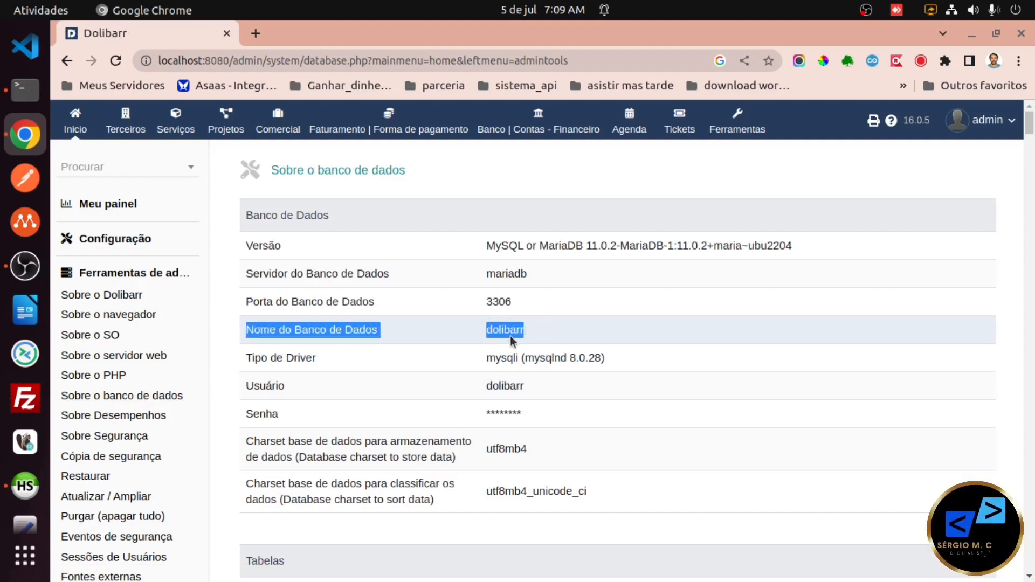
click(979, 42)
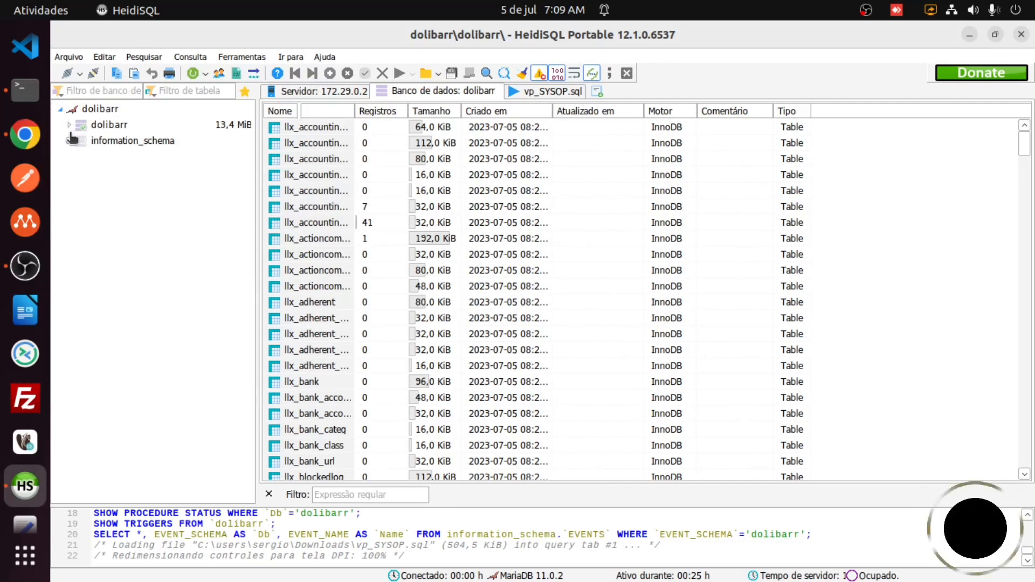
Open the SQL export settings for the dolibarr database in HeidiSQL
right_click(106, 129)
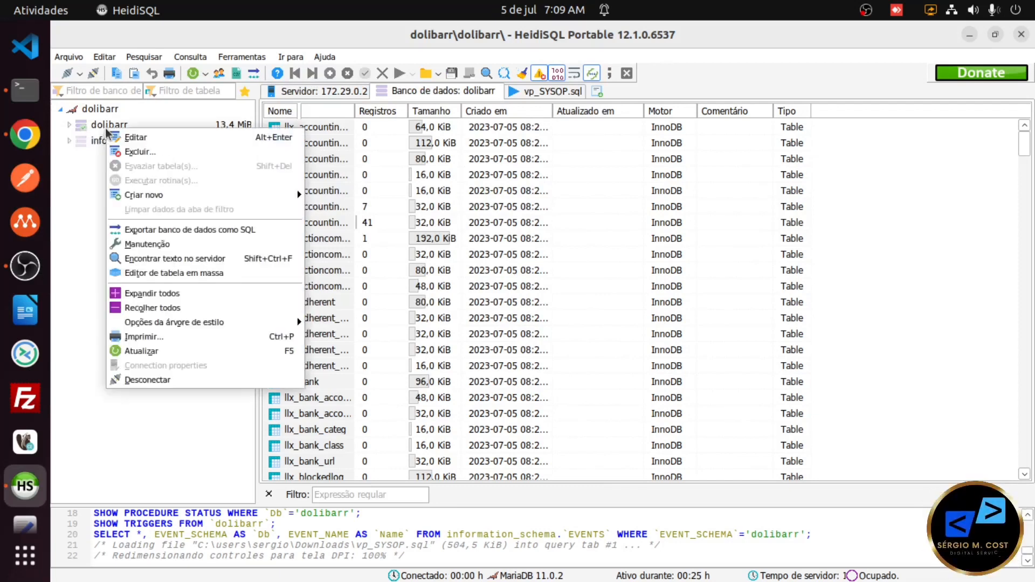
click(155, 228)
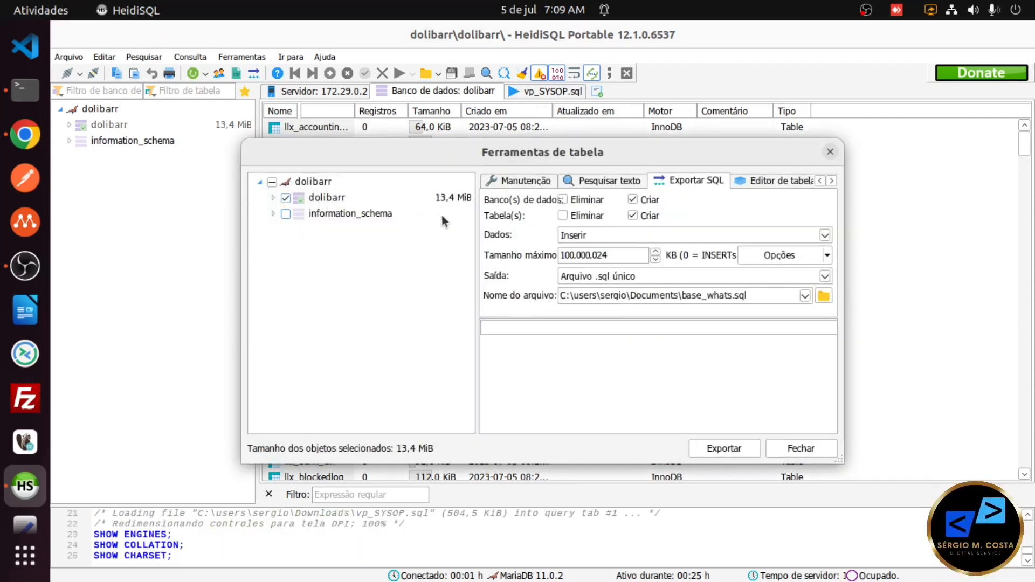
Try Banco de dados as the export output, return it to Arquivo .sql único, and leave database creation enabled
click(600, 276)
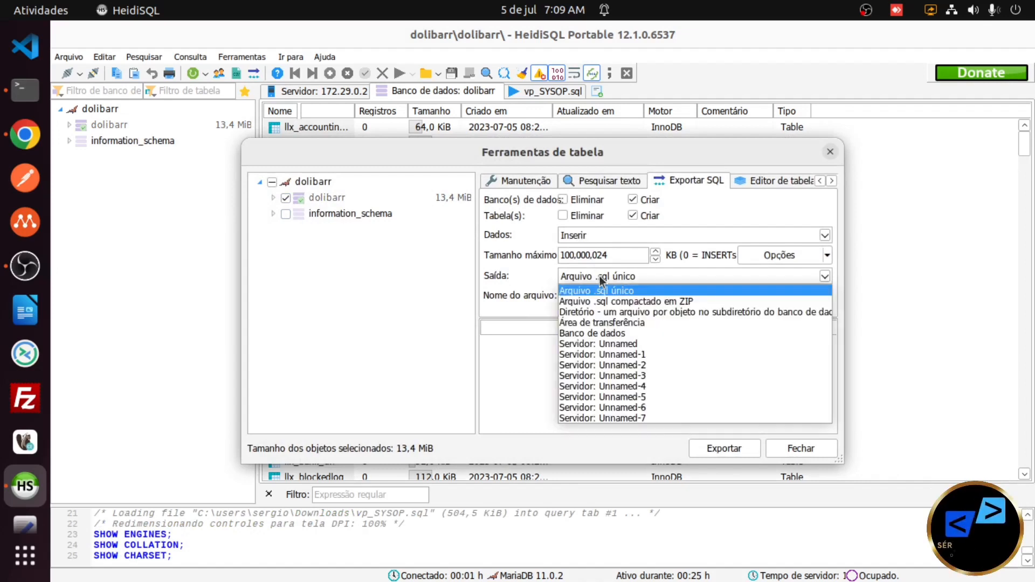
click(626, 334)
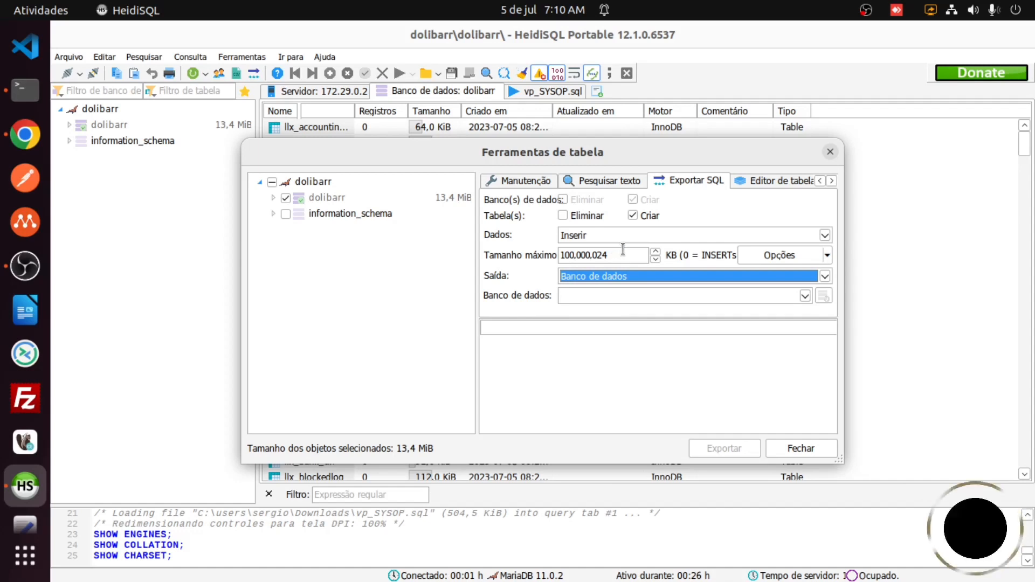
click(615, 277)
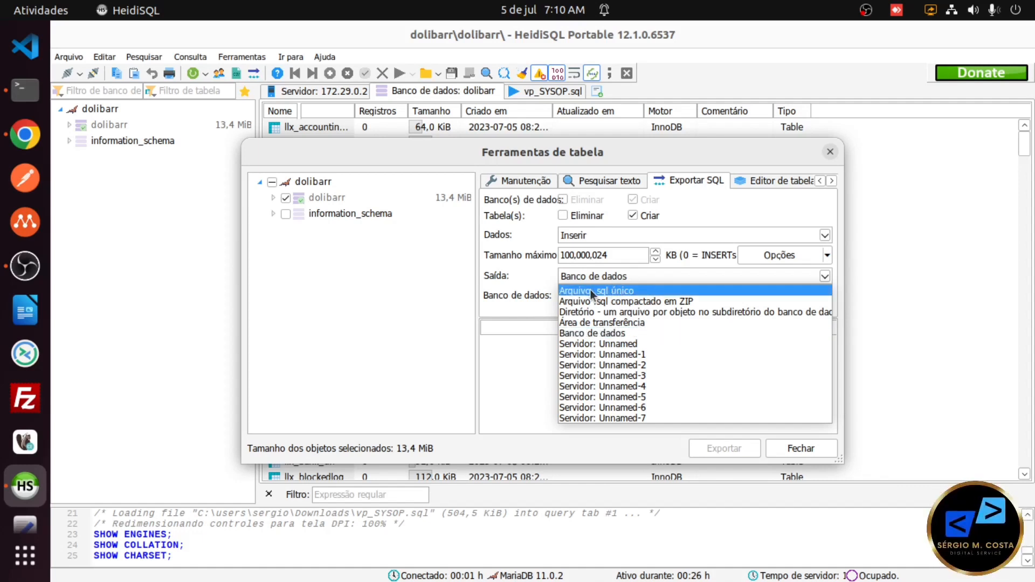
click(591, 289)
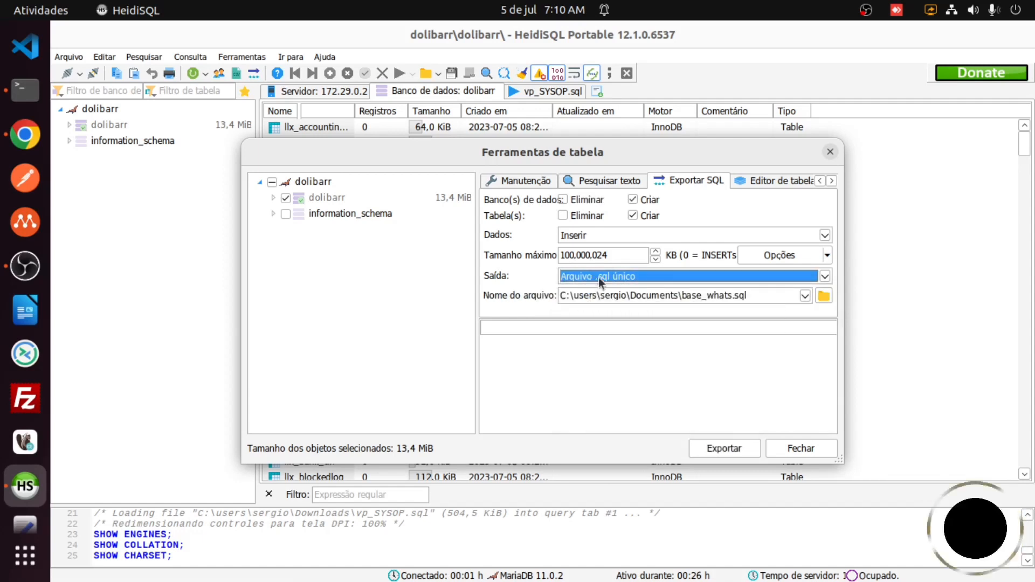
click(599, 277)
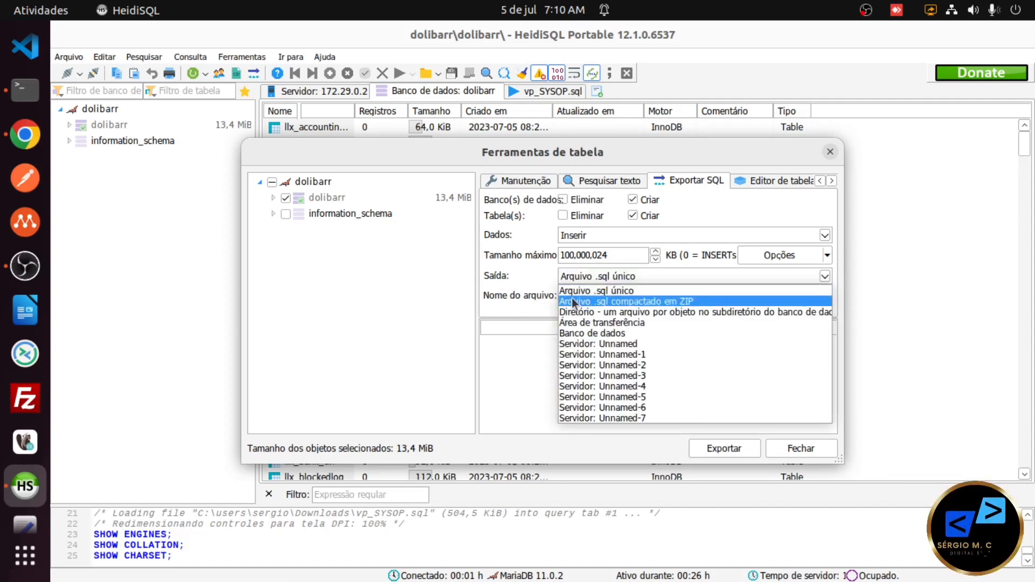
click(603, 294)
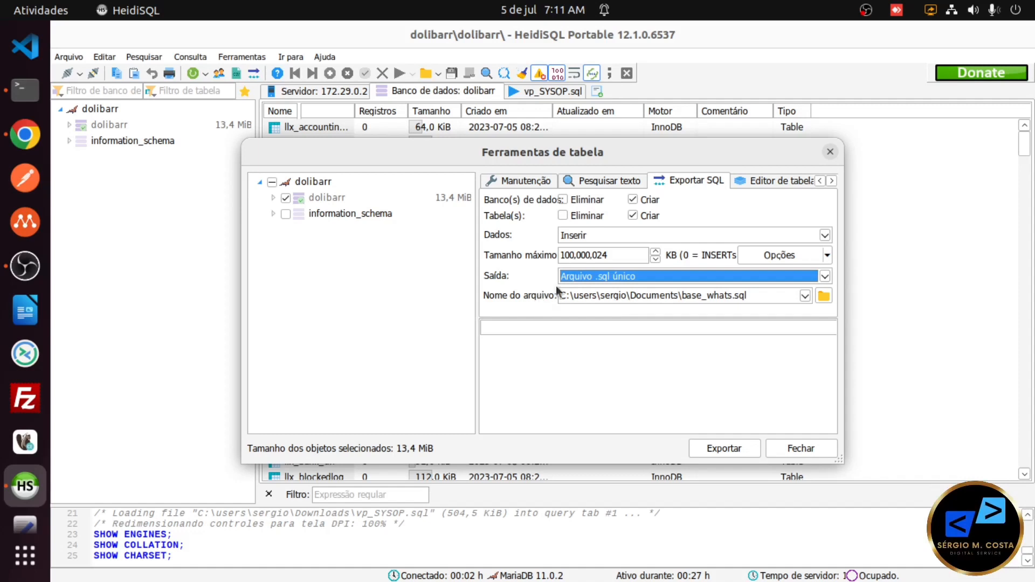
click(633, 202)
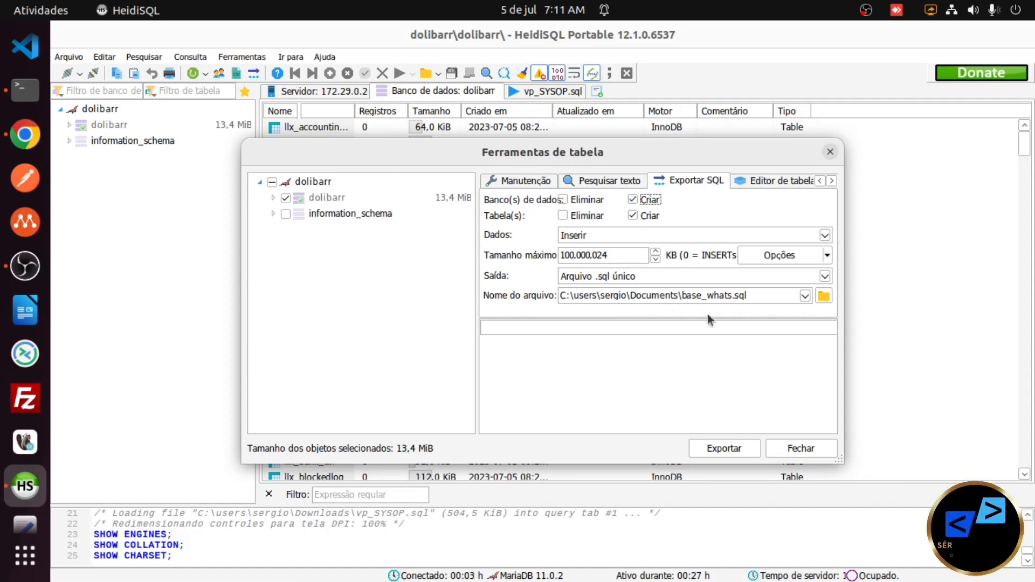
Export the dolibarr database to teste.sql in the backup folder under Documentos, and close the table tools dialog
click(823, 297)
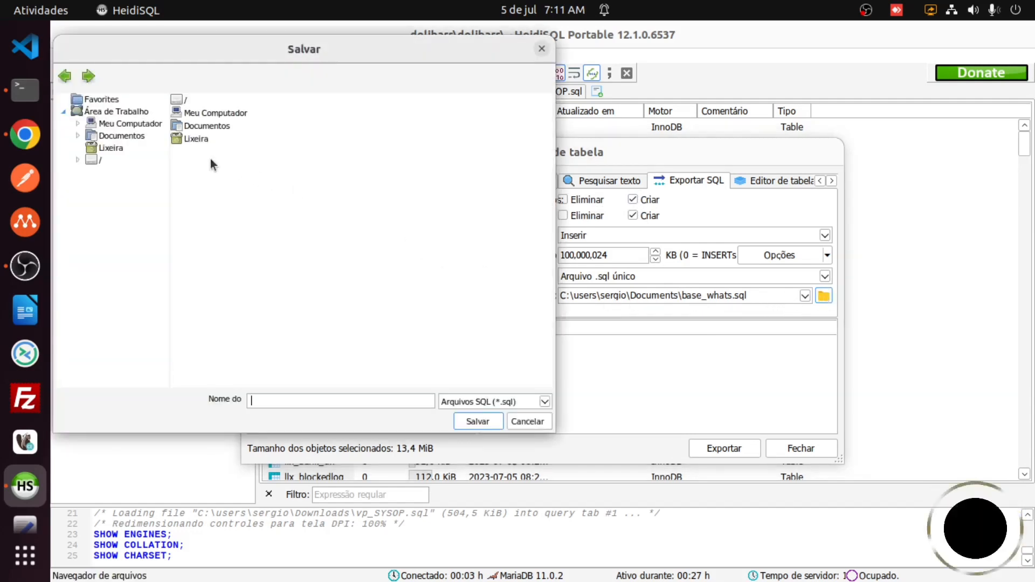
click(135, 137)
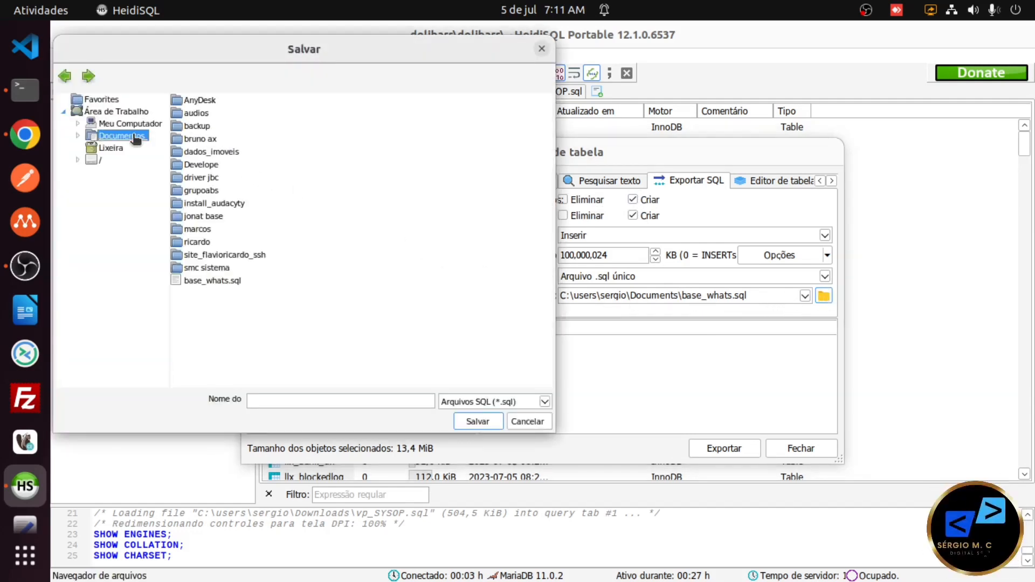
double_click(196, 126)
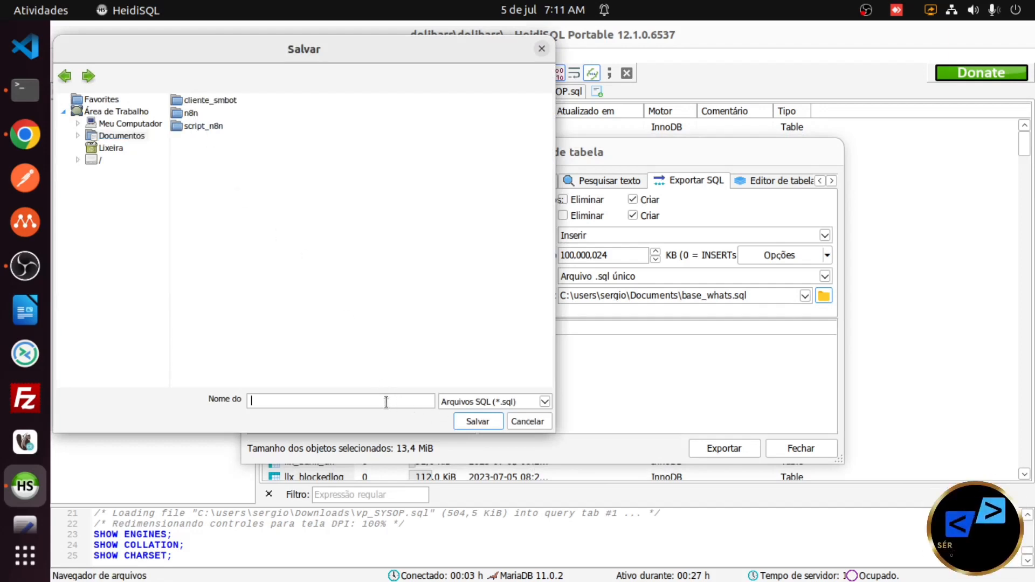
text(teste)
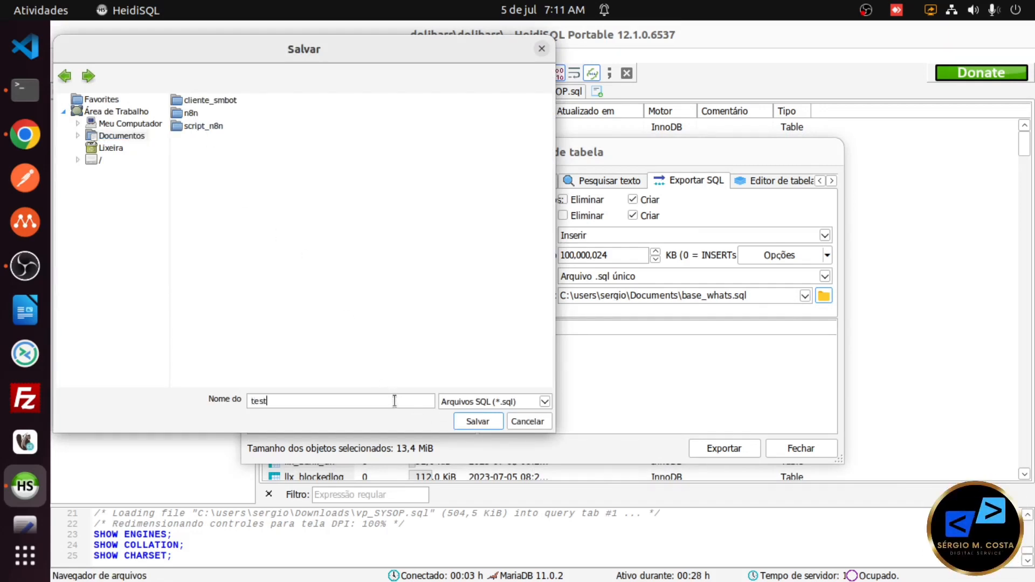
click(492, 420)
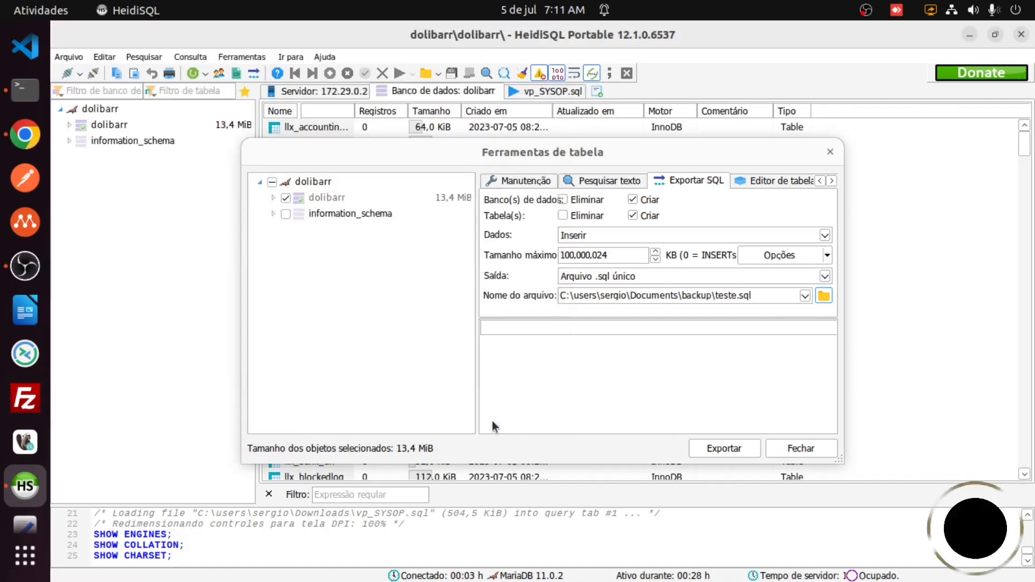
click(726, 449)
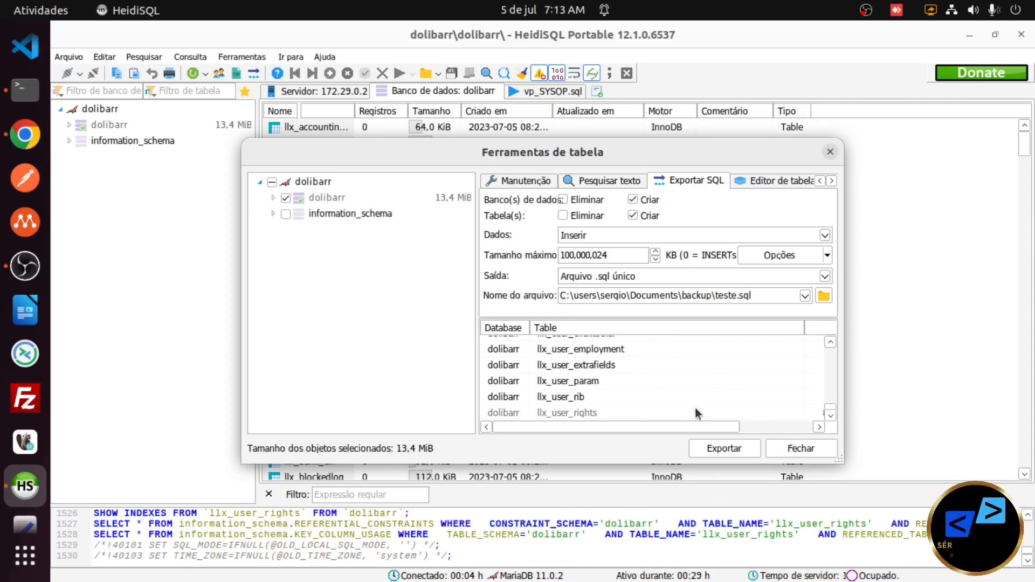
click(794, 450)
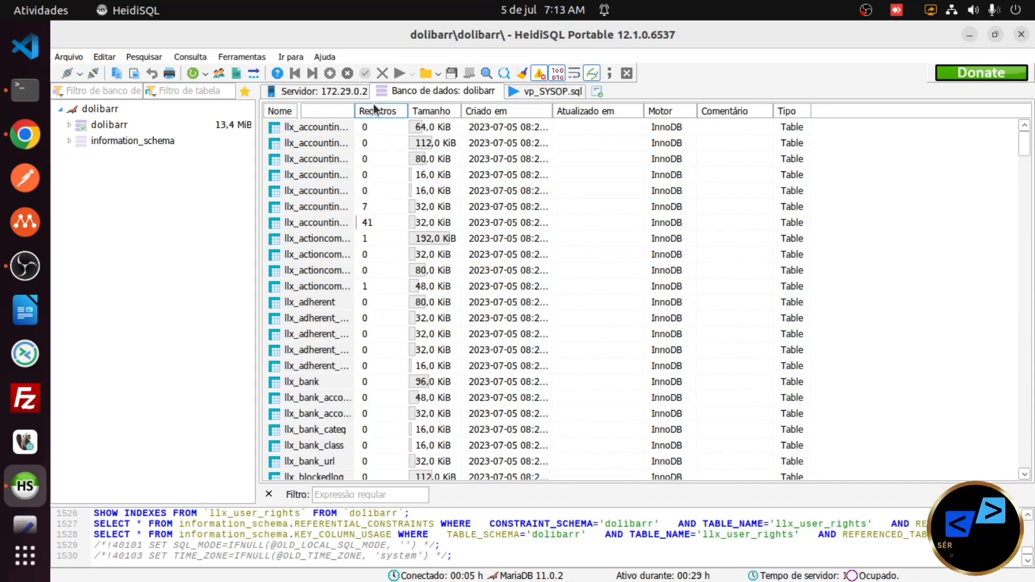
Minimise the dolibarr HeidiSQL window and close the terminal window
click(968, 36)
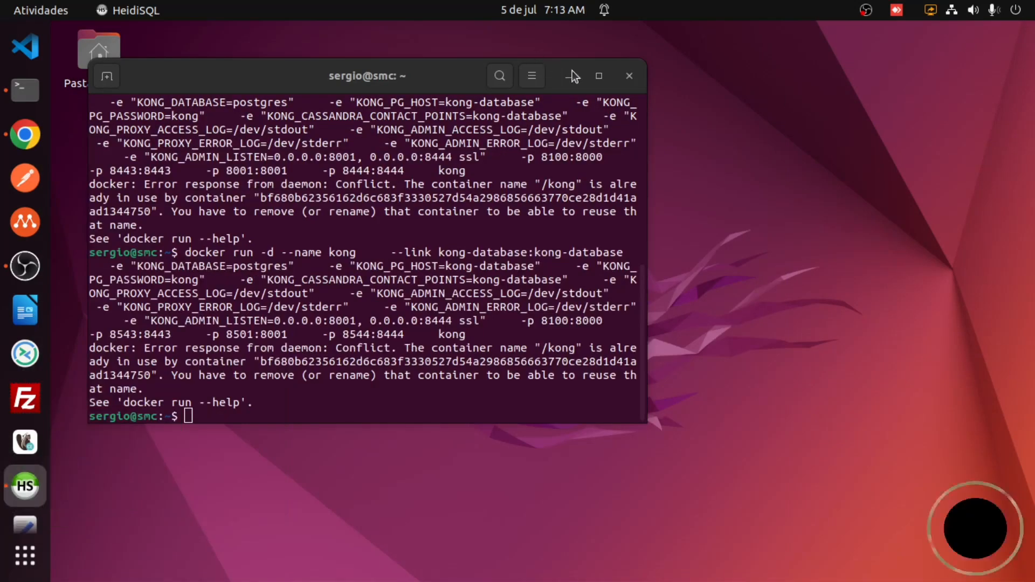
click(628, 77)
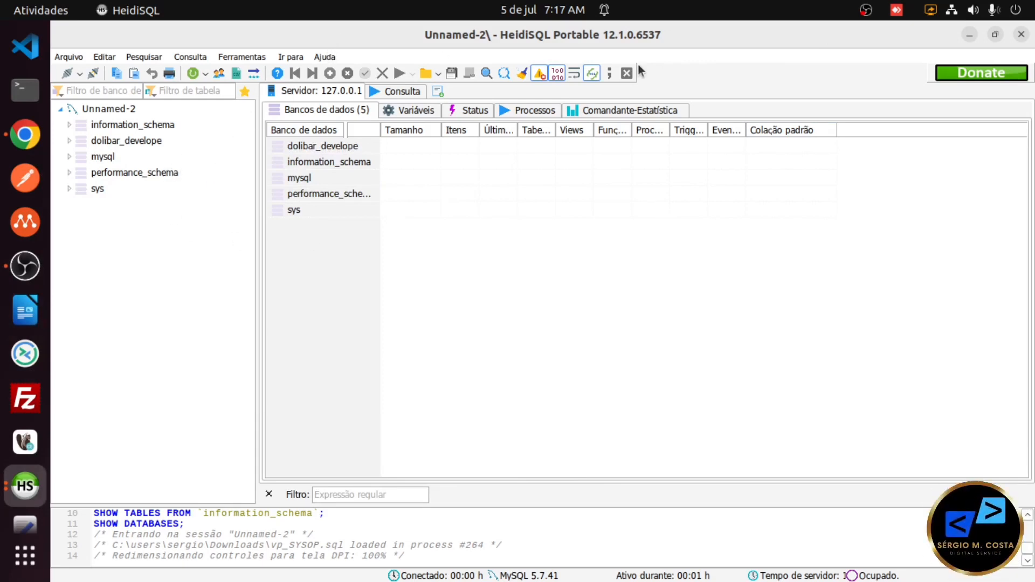
Compare the Unnamed-2 and dolibarr session windows side by side, then minimise the dolibarr window and maximise Unnamed-2
click(993, 36)
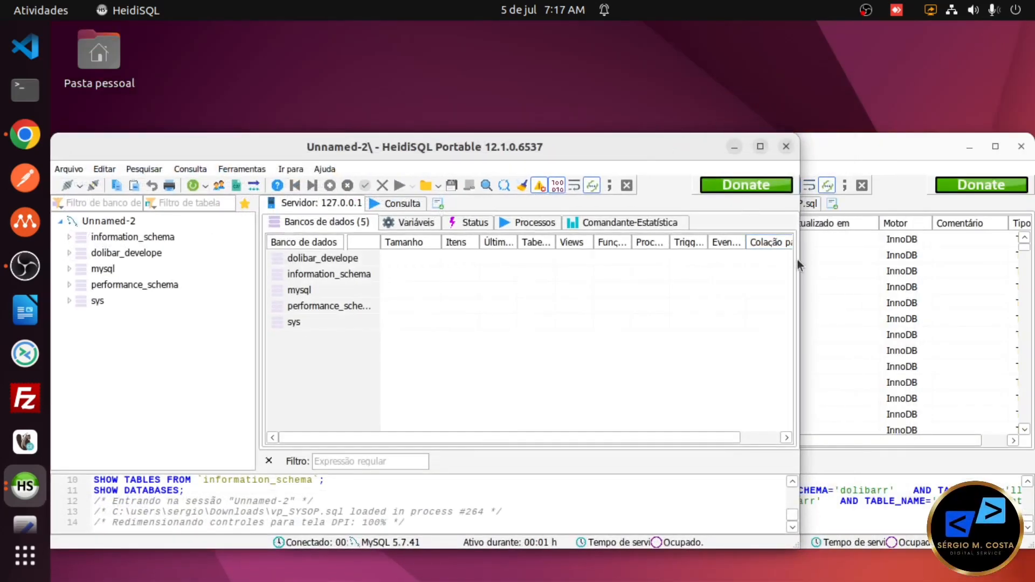
drag(798, 261, 504, 259)
drag(687, 151, 849, 110)
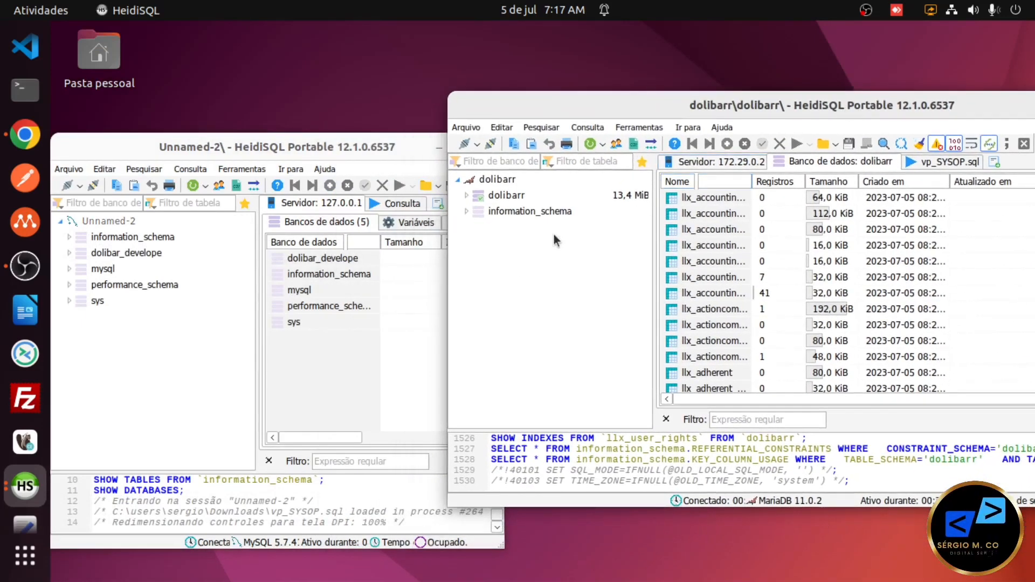
drag(452, 291, 545, 292)
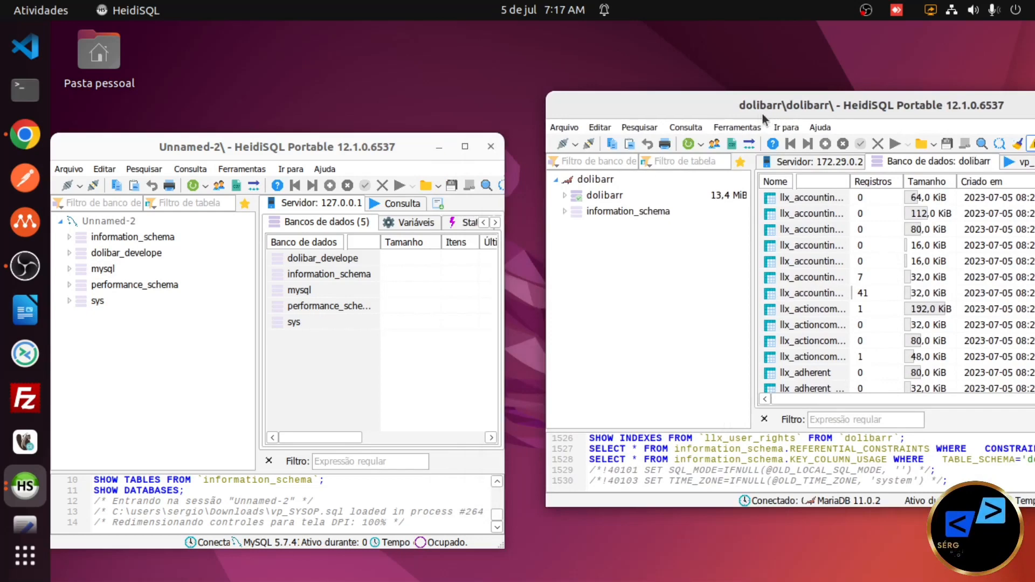
drag(393, 161, 419, 103)
drag(750, 105, 602, 181)
click(982, 181)
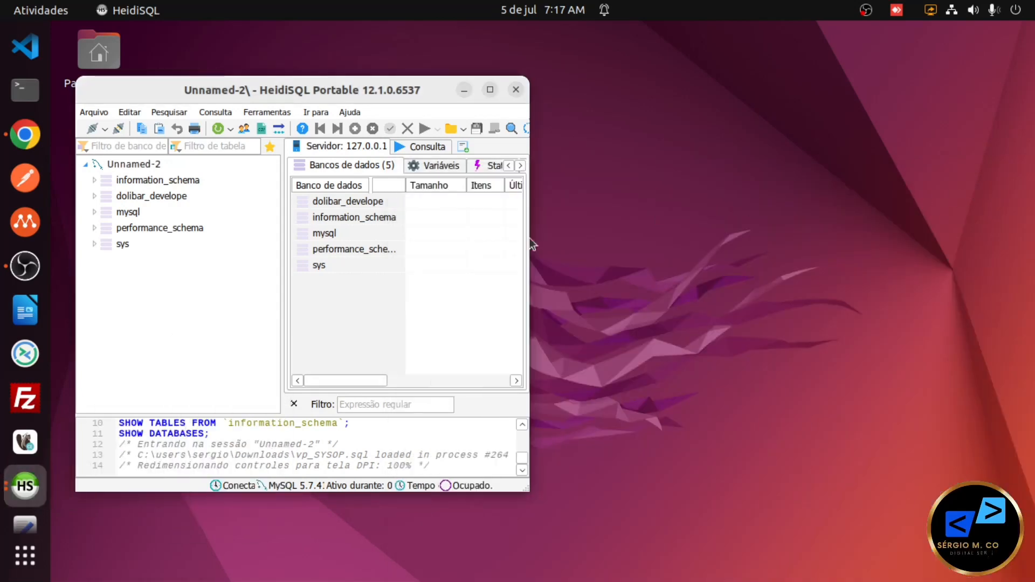
click(490, 90)
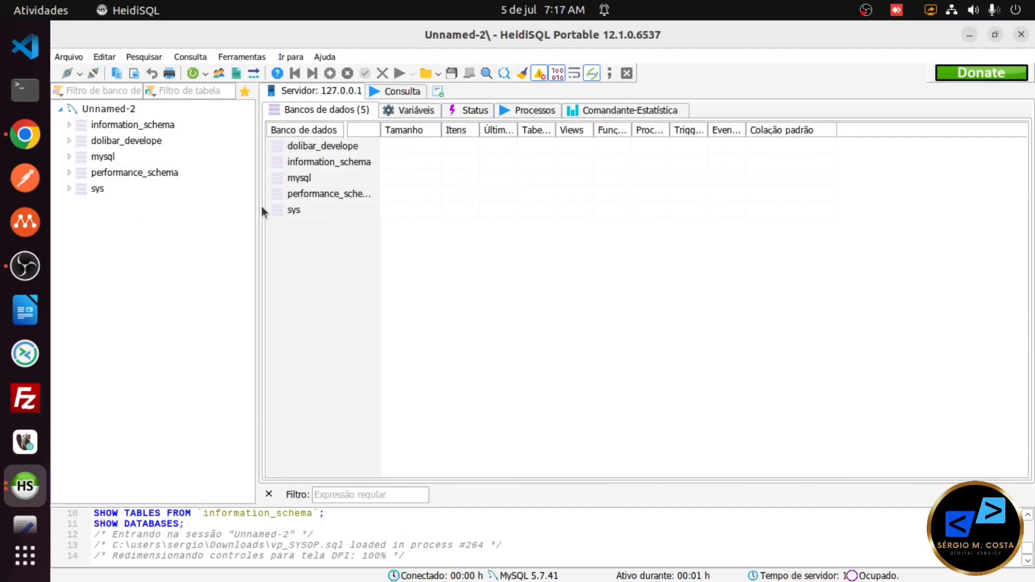
Load teste.sql from the backup folder under Documentos, accepting automatic encoding detection, and run it on the Unnamed-2 server
click(428, 76)
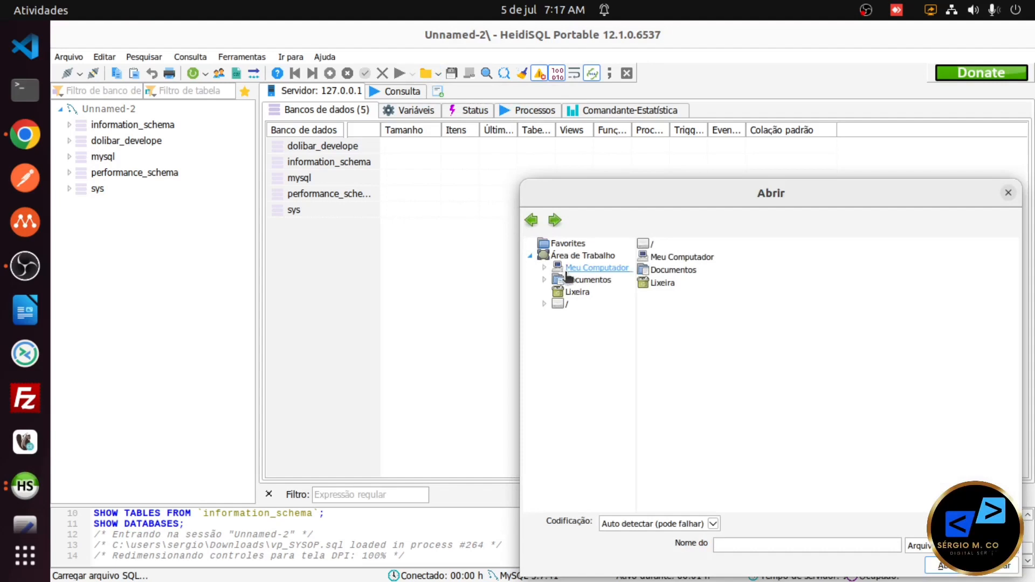
click(581, 280)
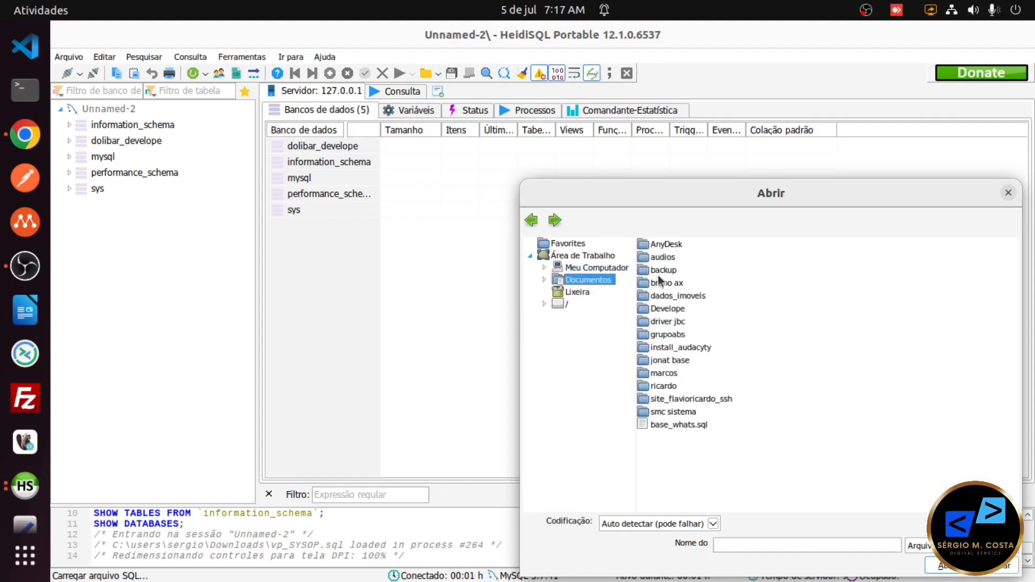
double_click(663, 270)
click(674, 286)
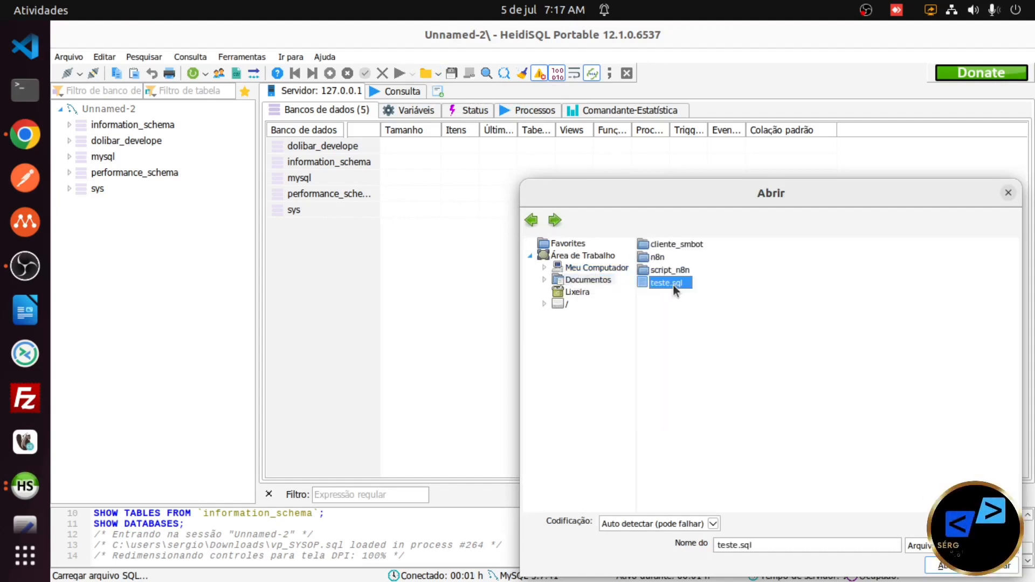
drag(700, 192, 615, 102)
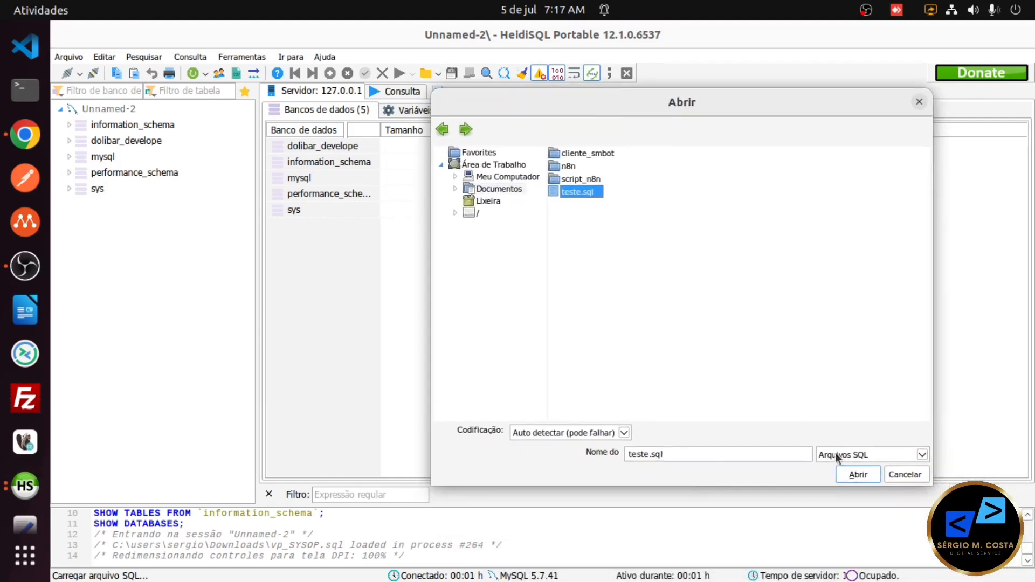
click(858, 474)
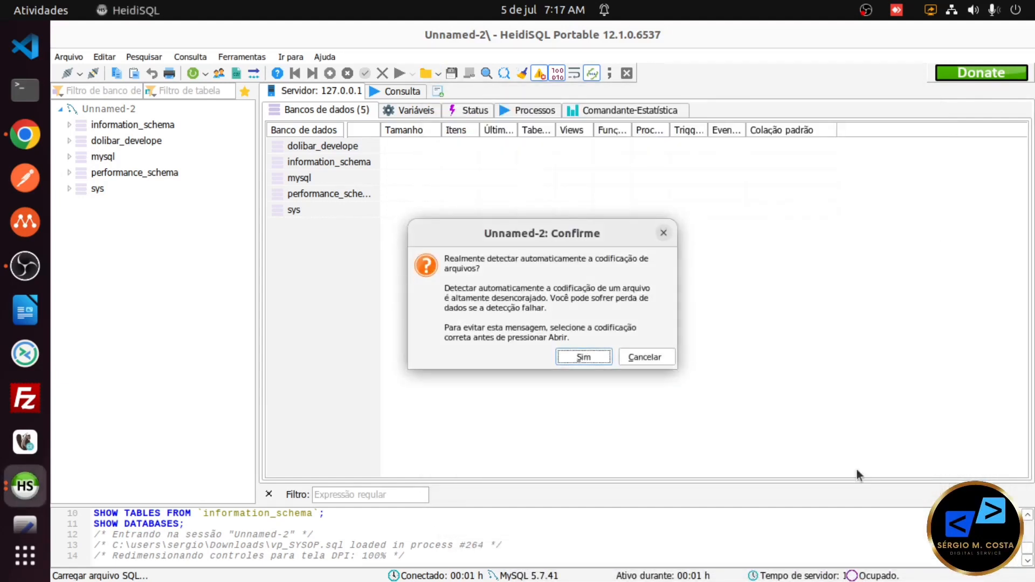
click(585, 358)
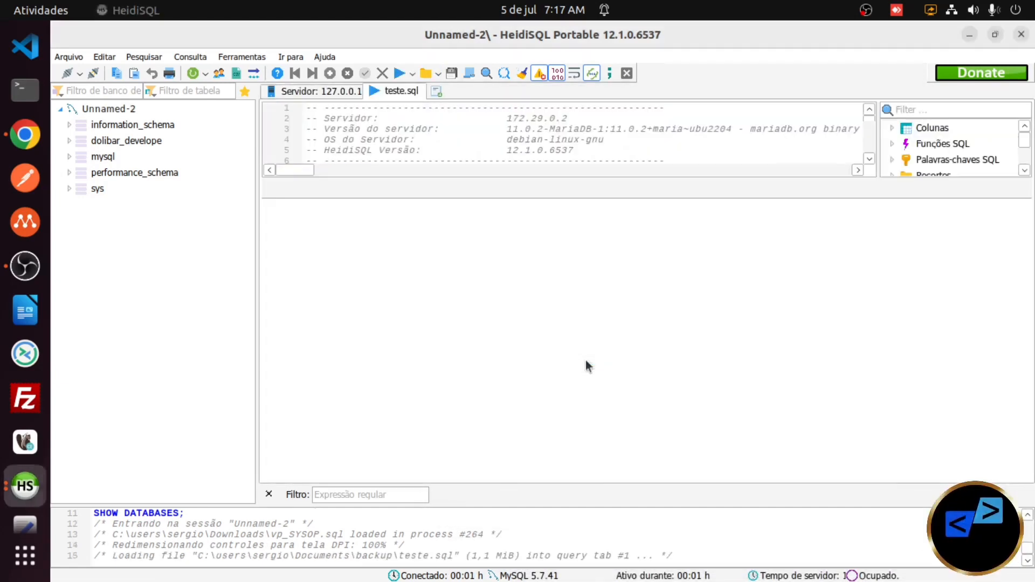
click(399, 74)
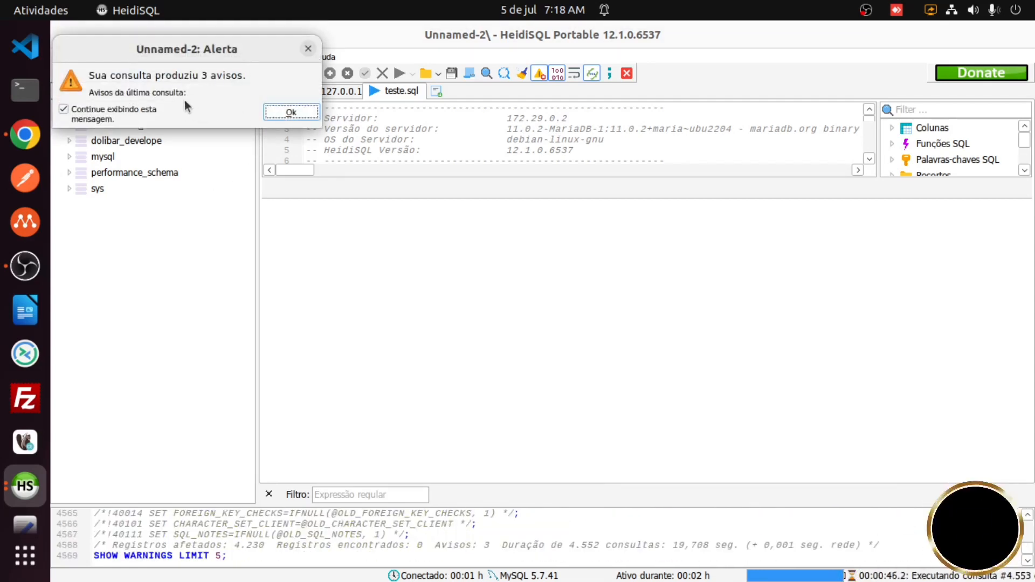
Dismiss the query warning alert, refresh the Unnamed-2 session and expand its dolibarr database
click(301, 118)
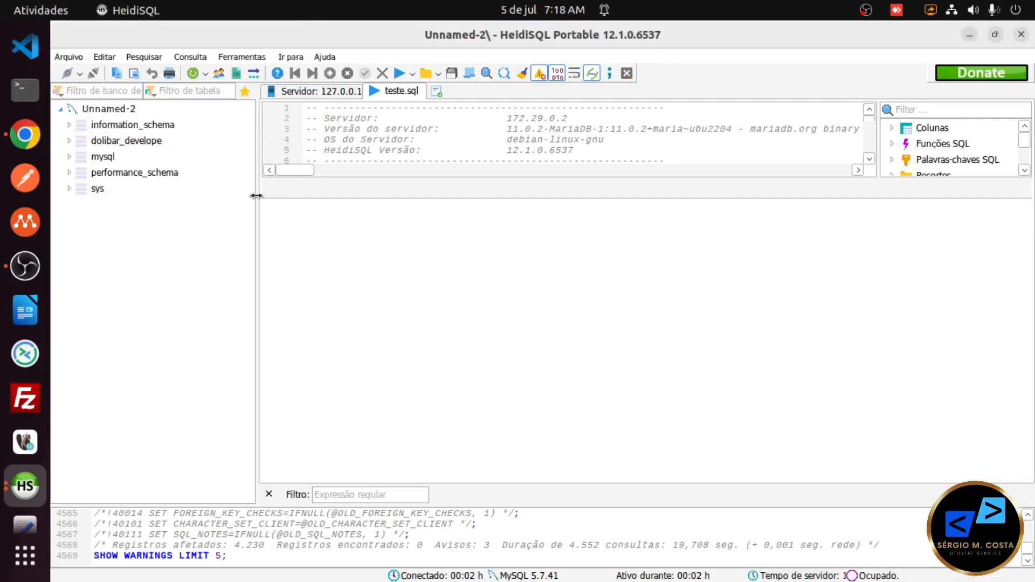
click(193, 79)
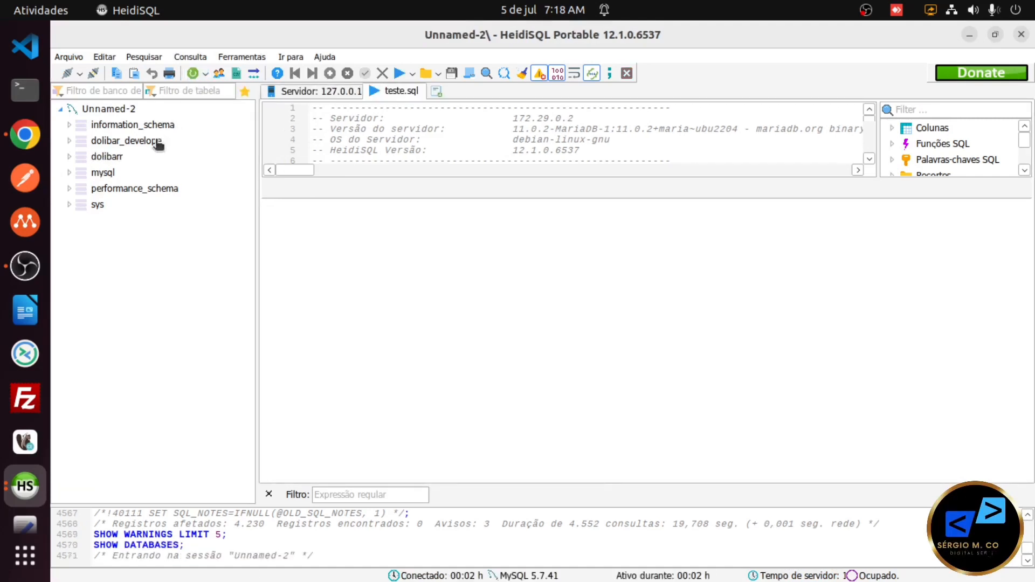
click(111, 157)
click(69, 157)
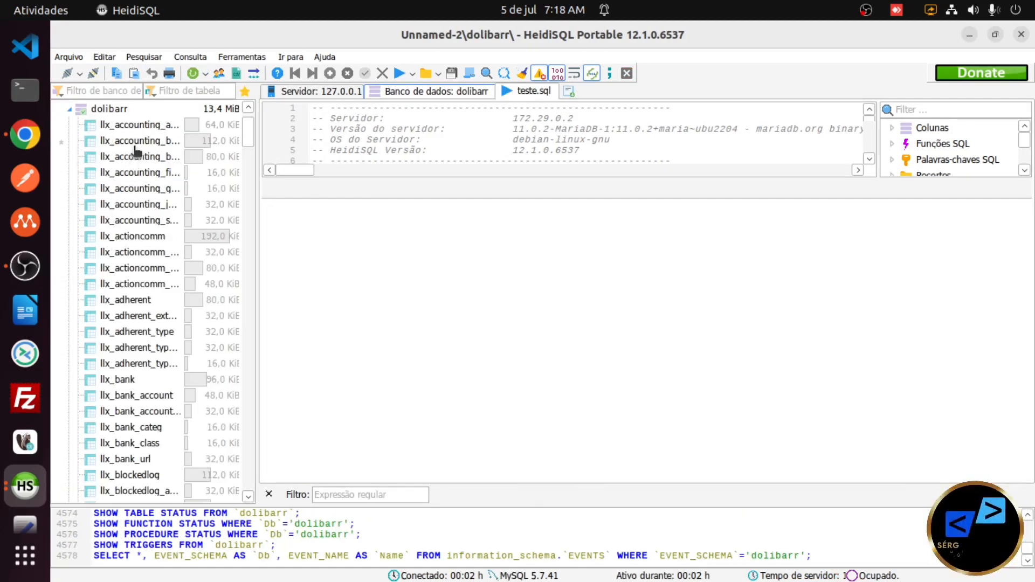
Compare the Unnamed-2 and dolibarr session windows side by side, both on the dolibarr database, and minimise Unnamed-2
click(992, 35)
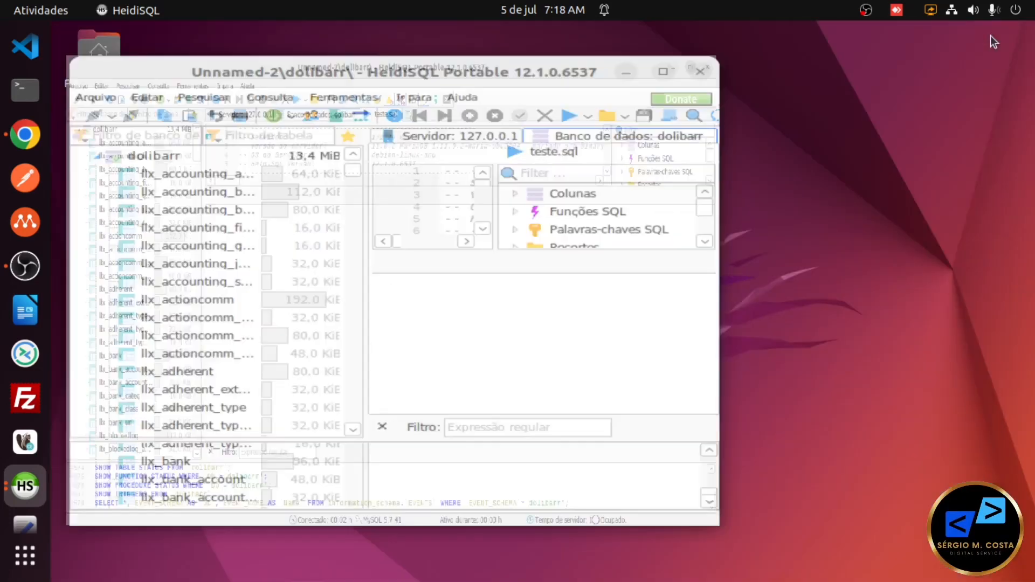
click(23, 474)
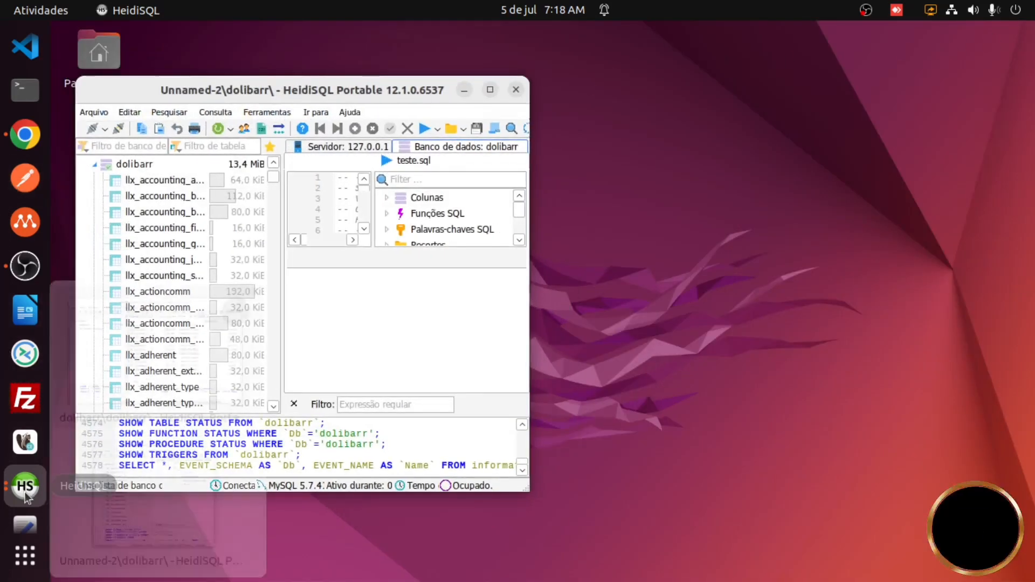
click(24, 486)
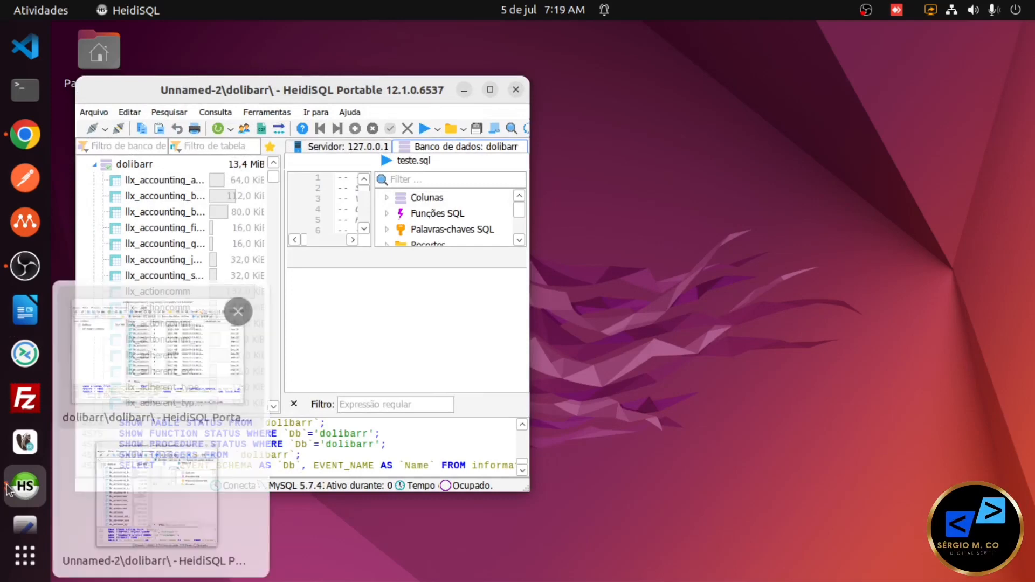
click(146, 406)
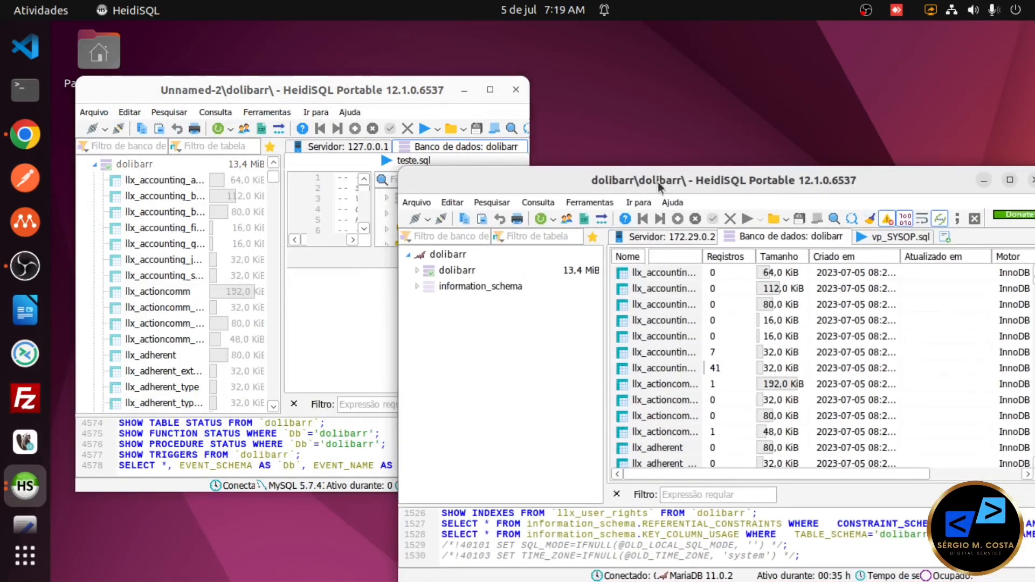
drag(657, 182, 689, 37)
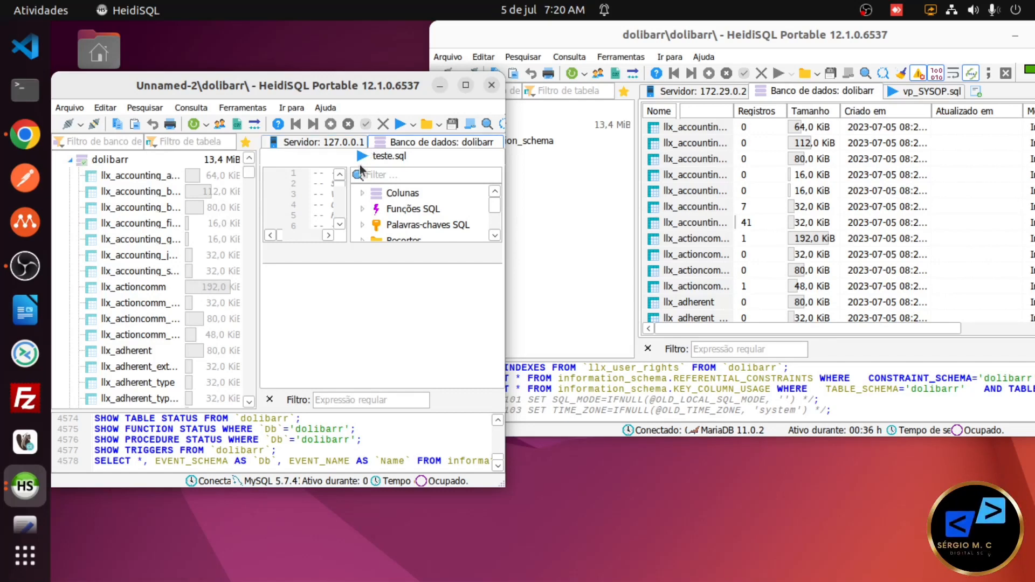
click(440, 85)
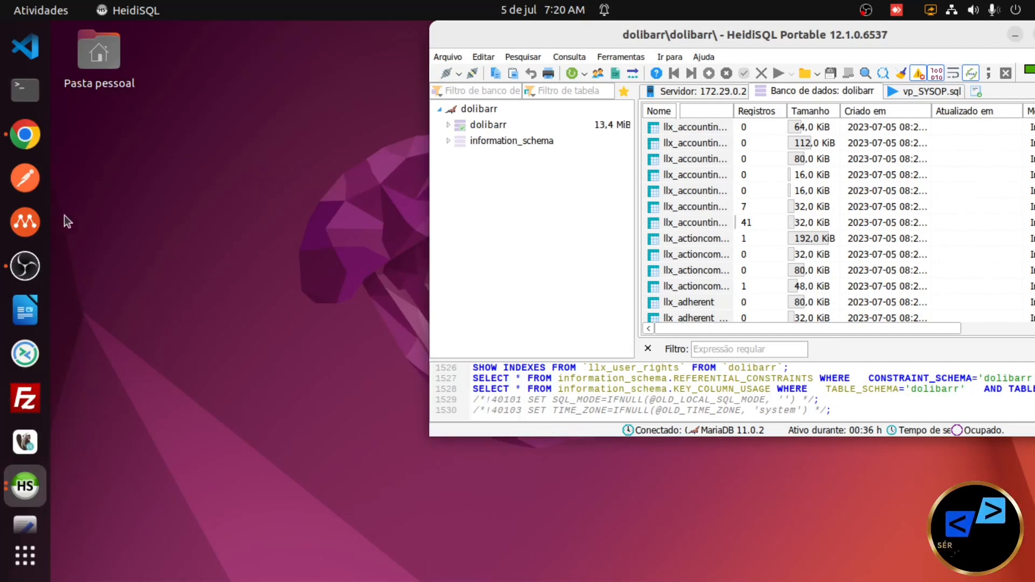
Switch to the Arquivos file manager and open the dolibar_video_tutorial folder inside Develope
scroll(10, 154, down, 2)
scroll(11, 146, up, 5)
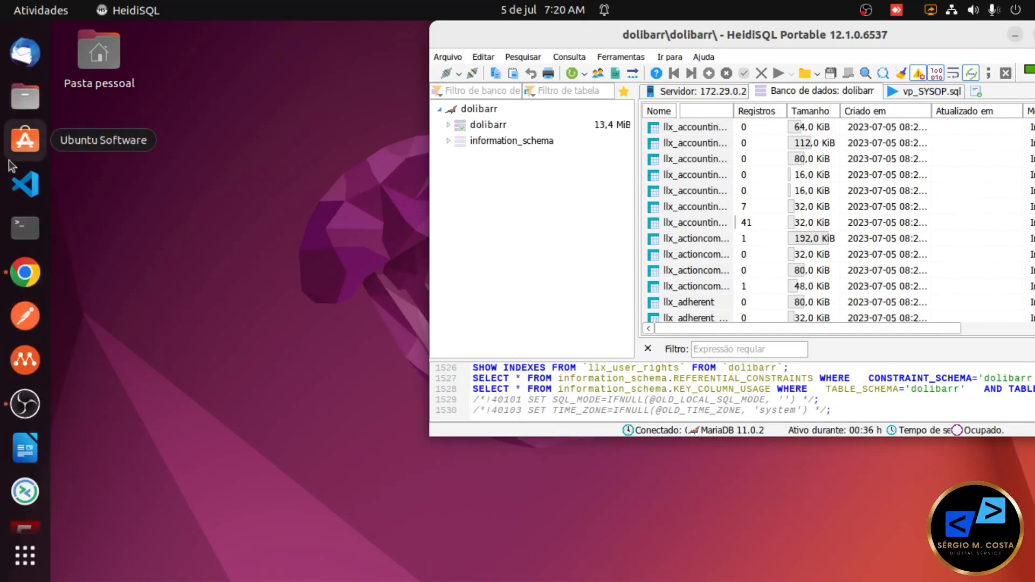
click(34, 98)
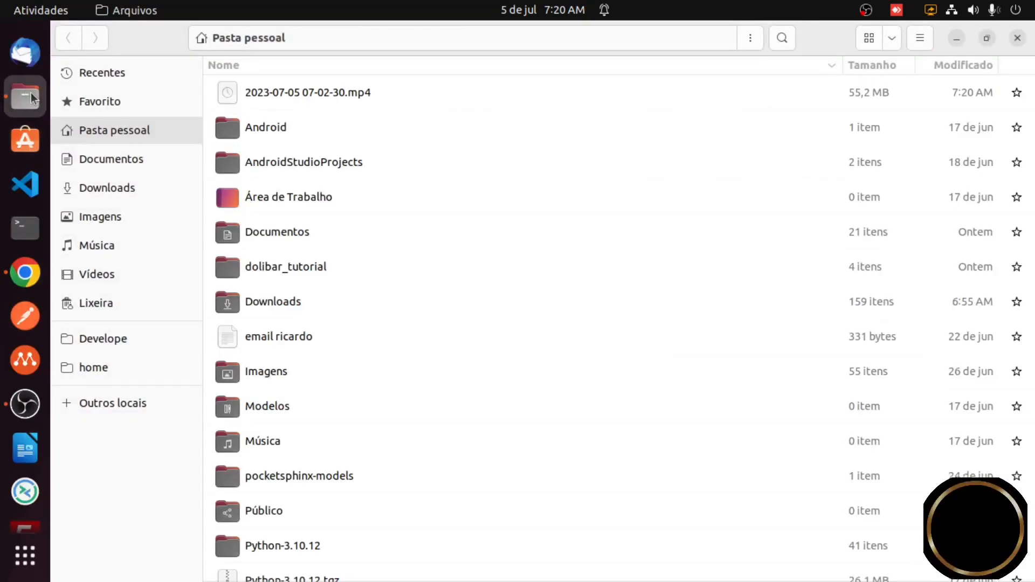
click(122, 340)
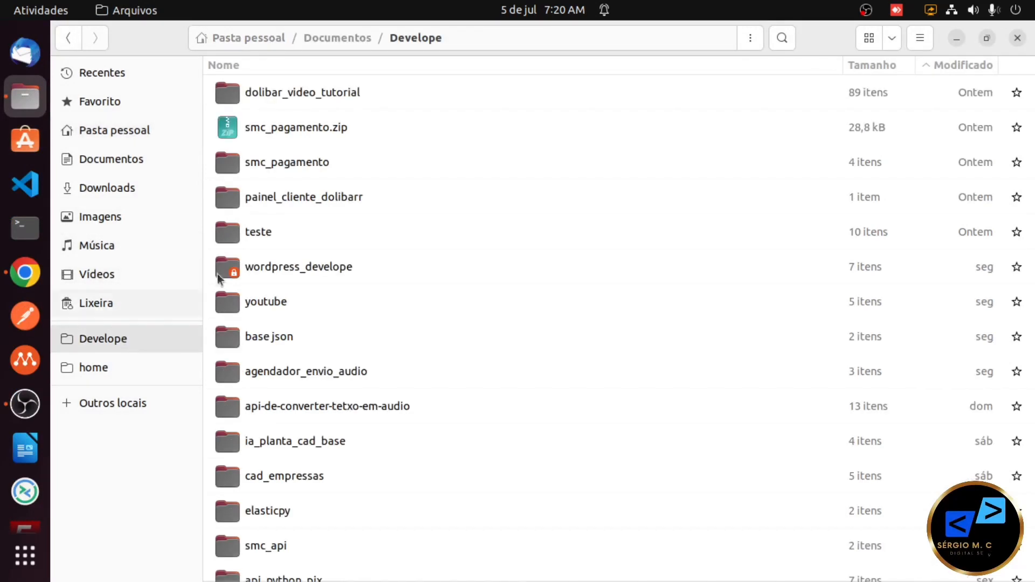
double_click(297, 95)
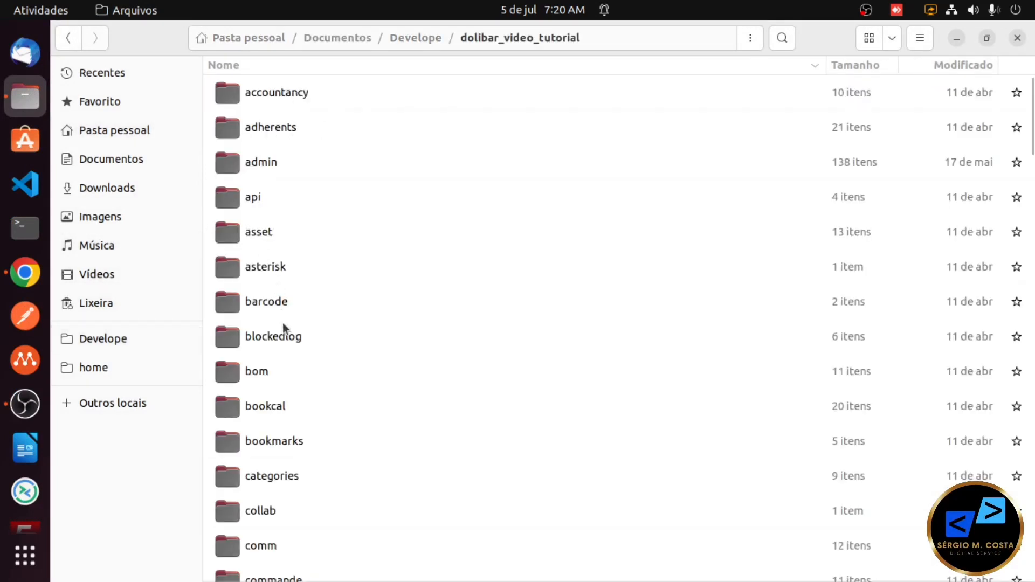
Open conf.php from the conf folder of dolibar_video_tutorial in the text editor
scroll(285, 350, down, 3)
scroll(280, 410, down, 2)
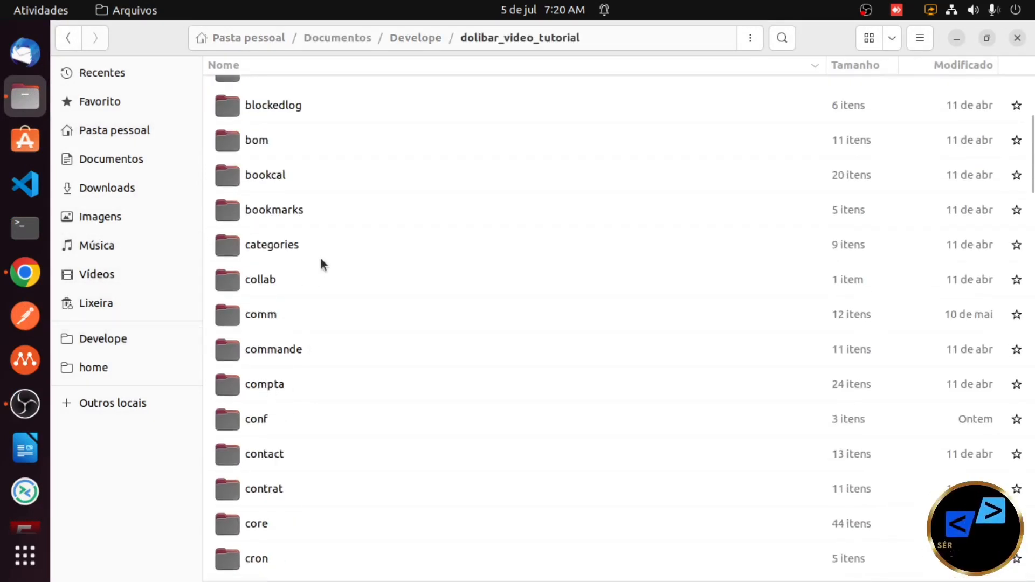
scroll(278, 470, down, 2)
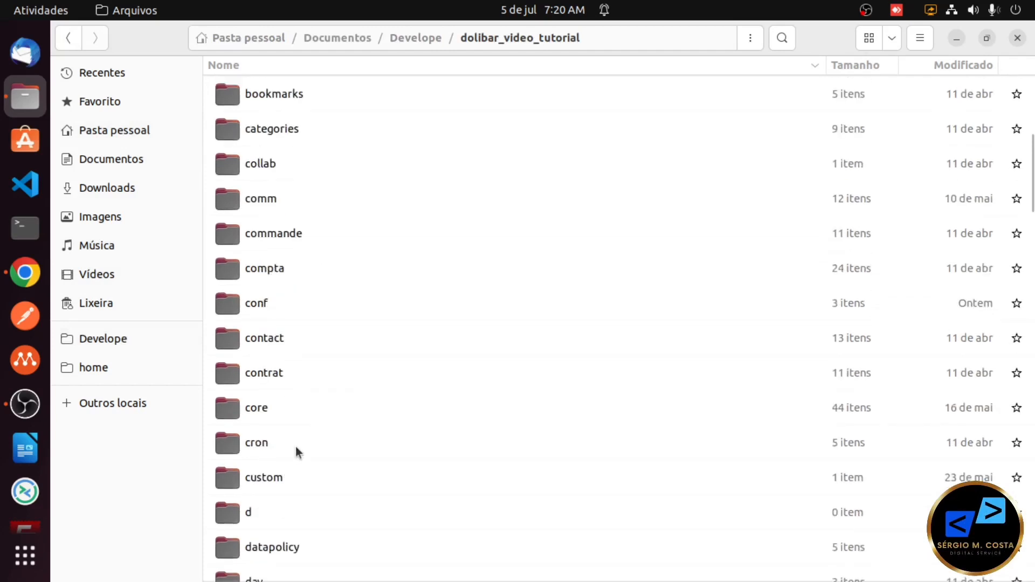
scroll(270, 483, down, 2)
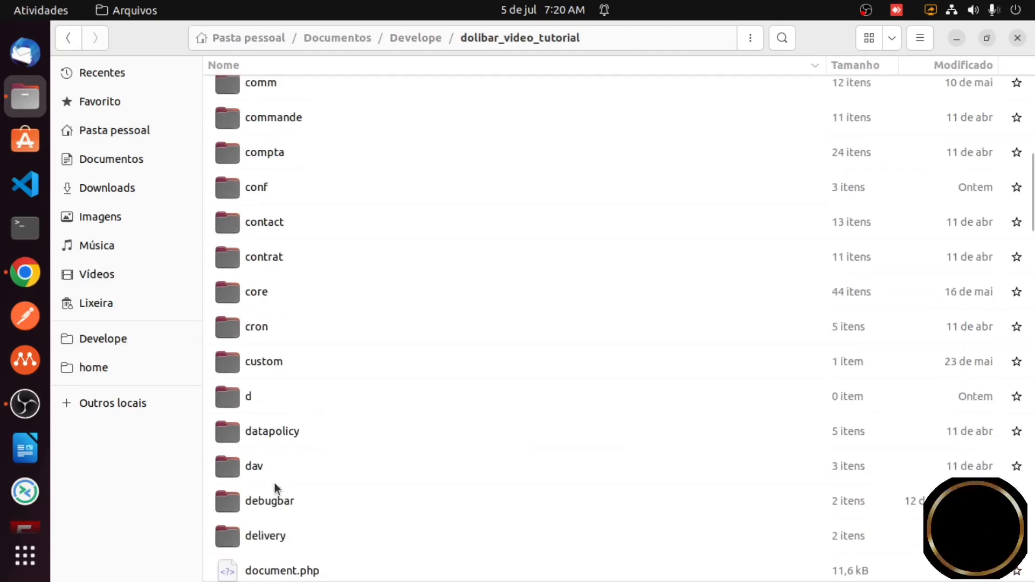
scroll(281, 496, up, 5)
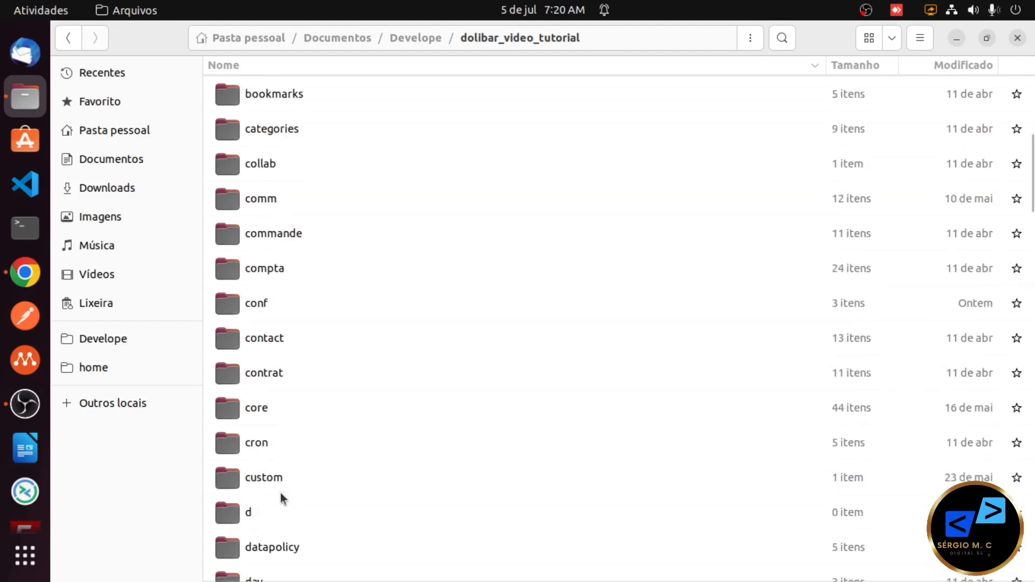
scroll(269, 480, up, 3)
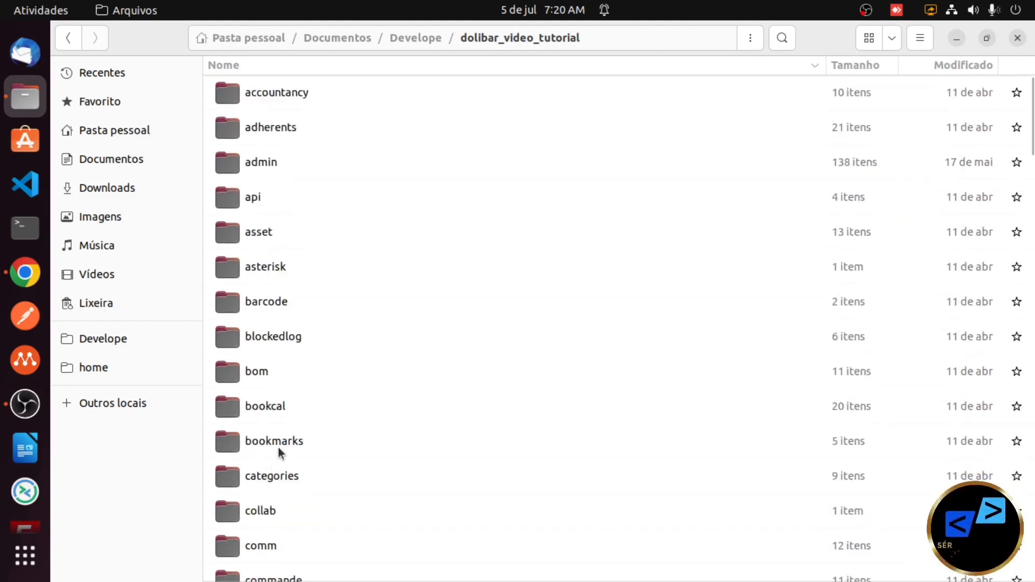
scroll(279, 447, down, 3)
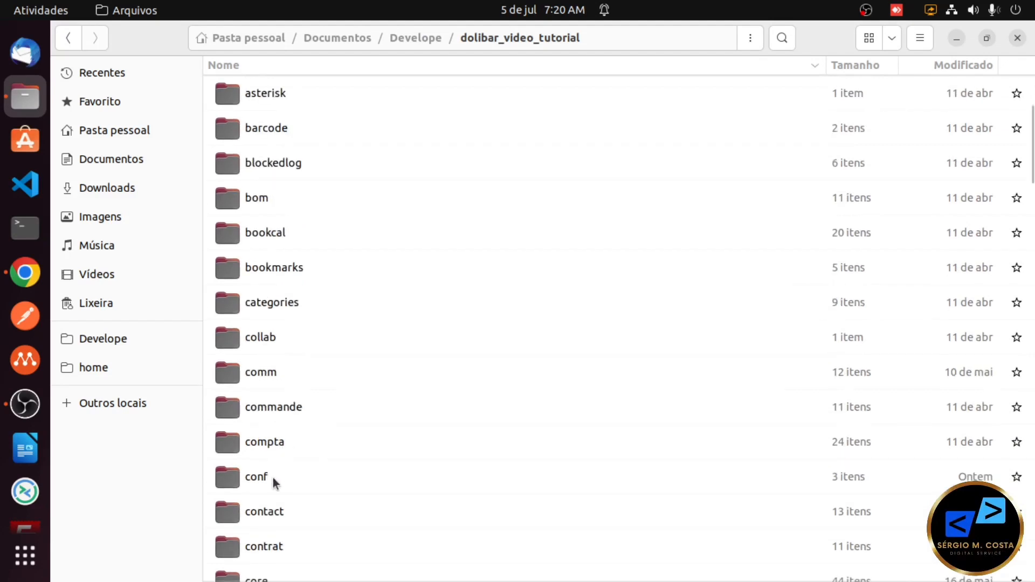
click(236, 479)
double_click(236, 480)
click(270, 99)
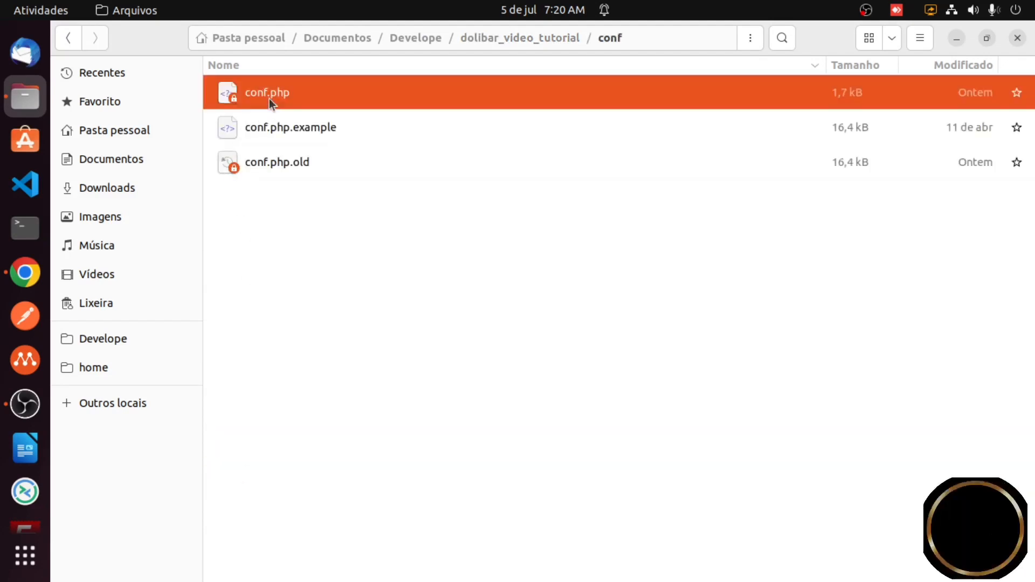
right_click(270, 99)
click(289, 114)
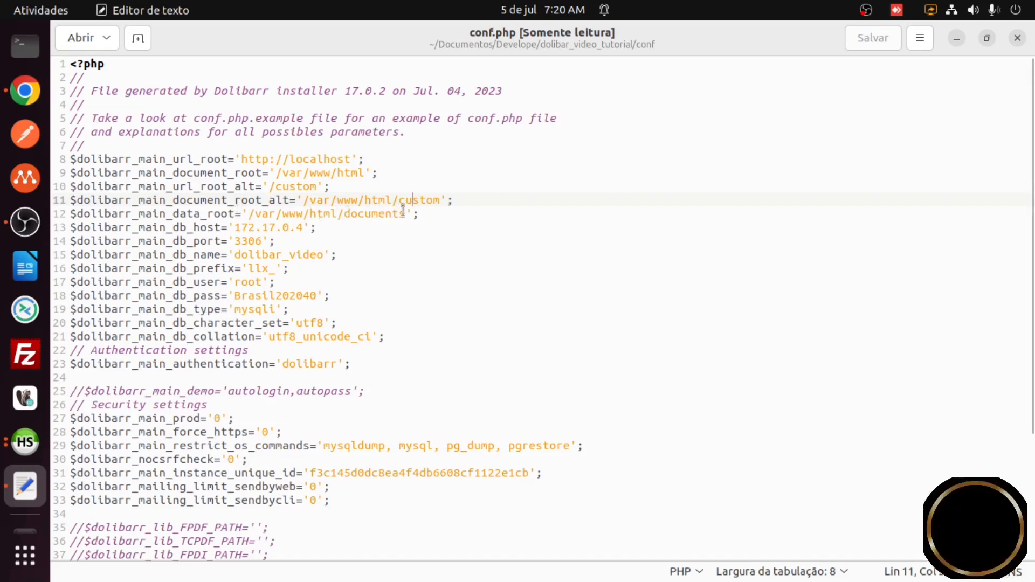
Examine the main data root path and the database table prefix in conf.php
drag(406, 214, 250, 218)
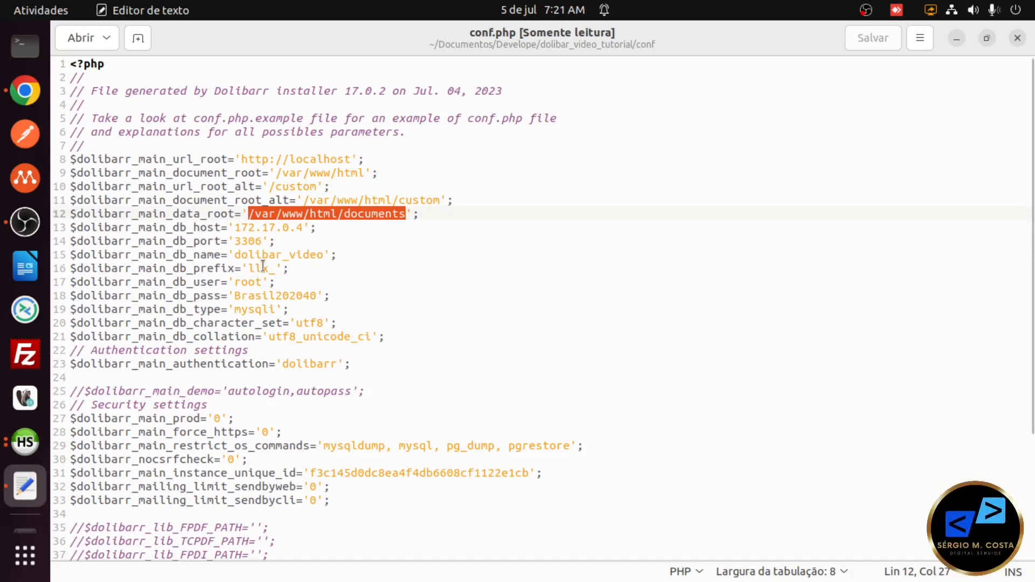
mouse_move(251, 269)
mouse_down()
mouse_move(259, 285)
mouse_move(271, 271)
mouse_up()
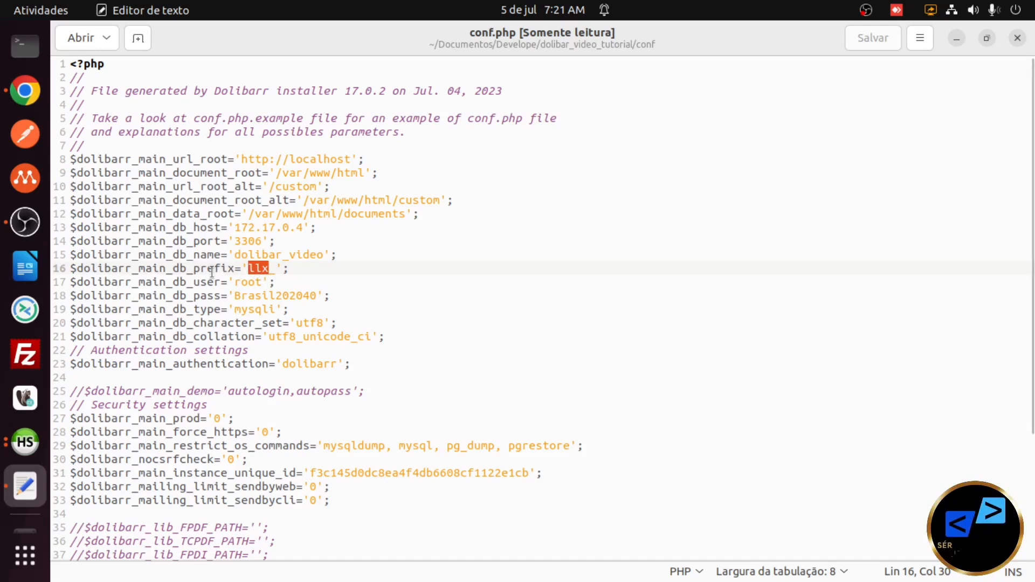
click(291, 272)
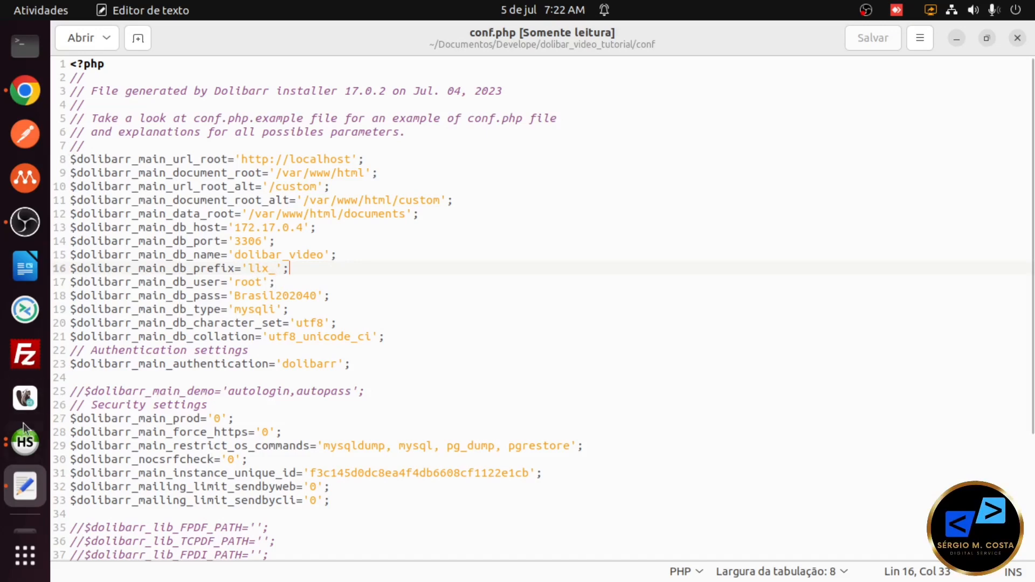
Check the database prefix and collation lines of conf.php against the Unnamed-2 and dolibarr sessions in HeidiSQL
click(24, 442)
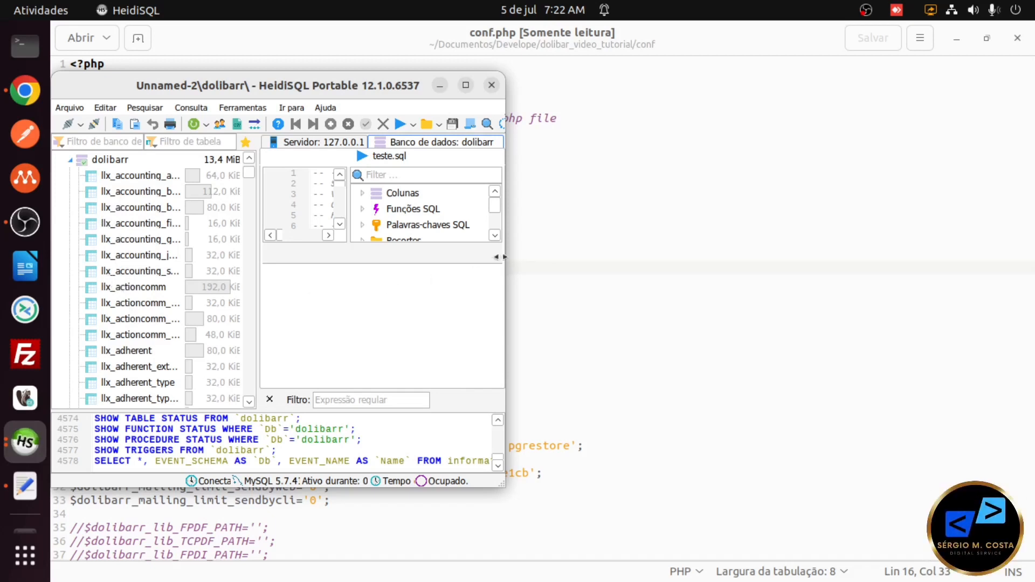
click(547, 243)
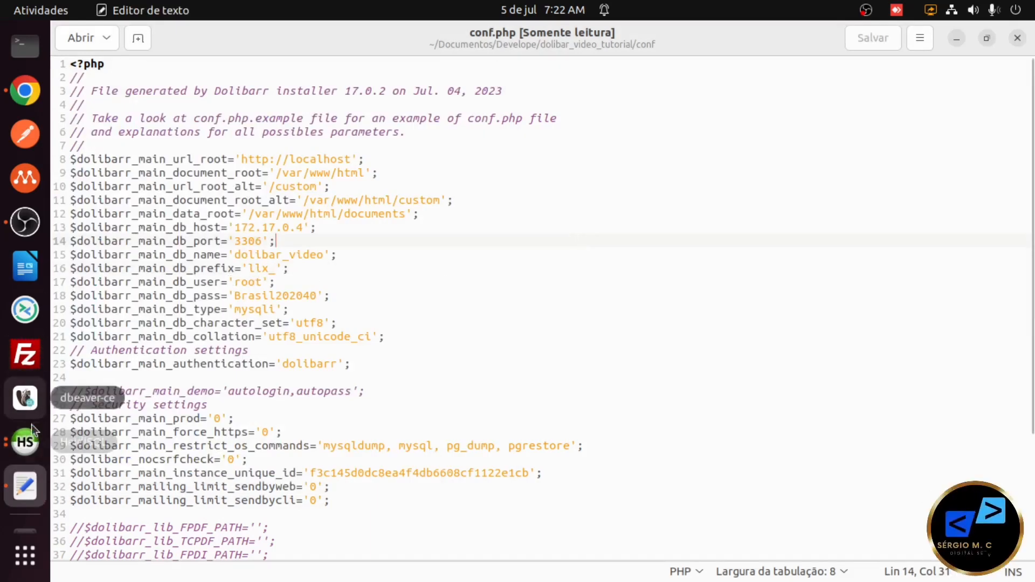
click(32, 439)
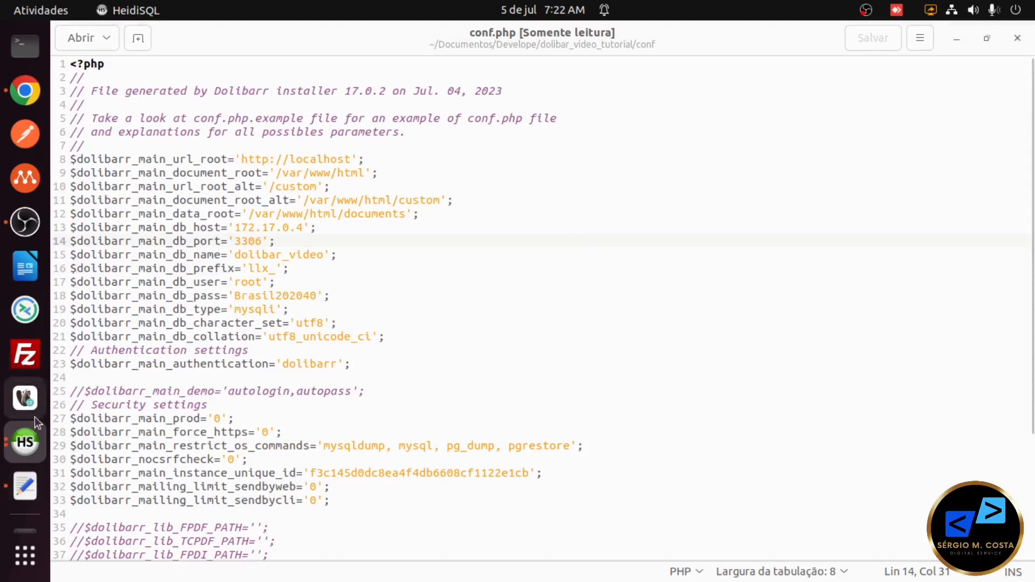
click(34, 434)
click(117, 360)
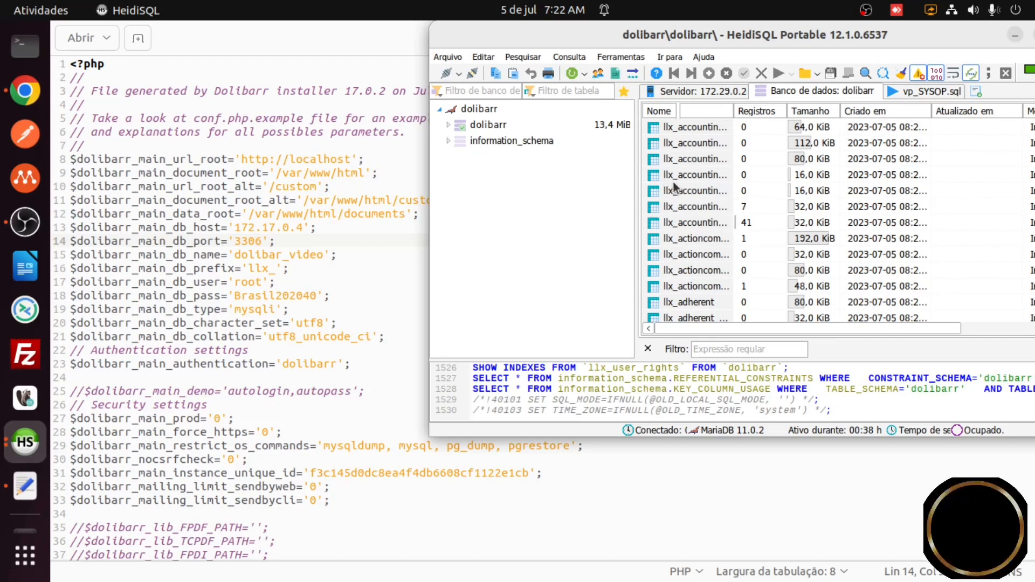
click(334, 268)
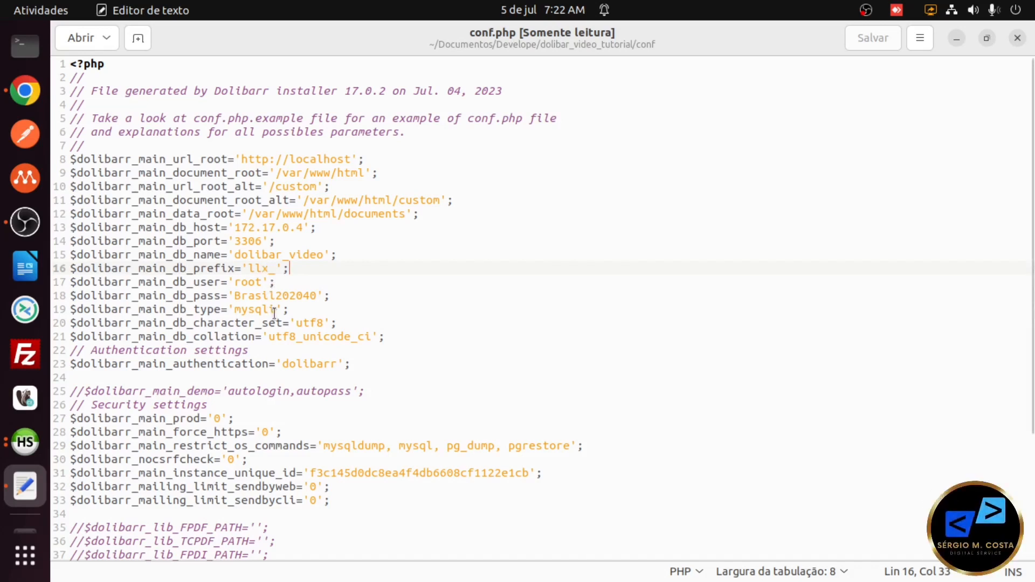
click(390, 338)
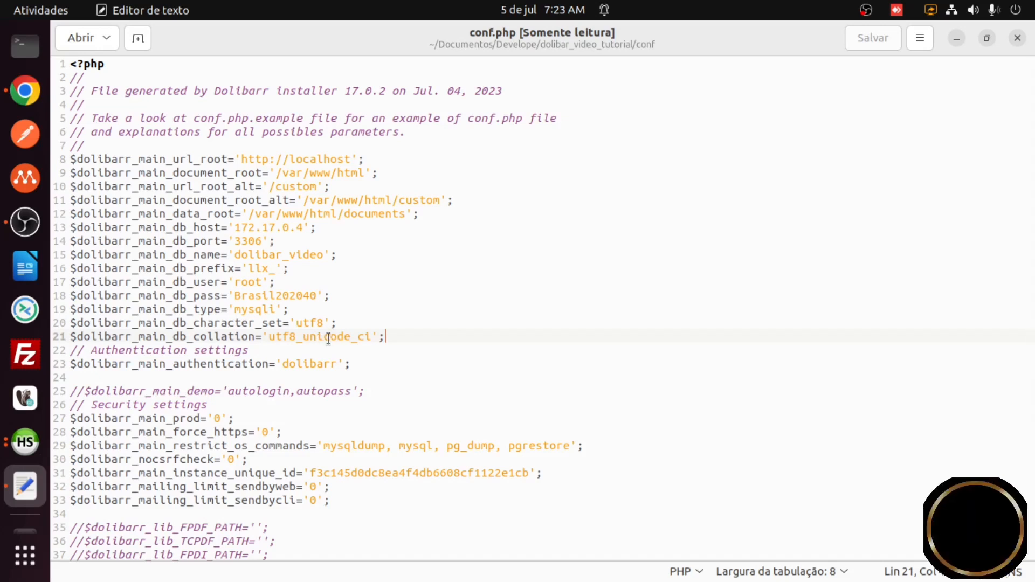
Maximise the dolibarr session in HeidiSQL, open the llx_accounting_journal table and display its data
click(26, 443)
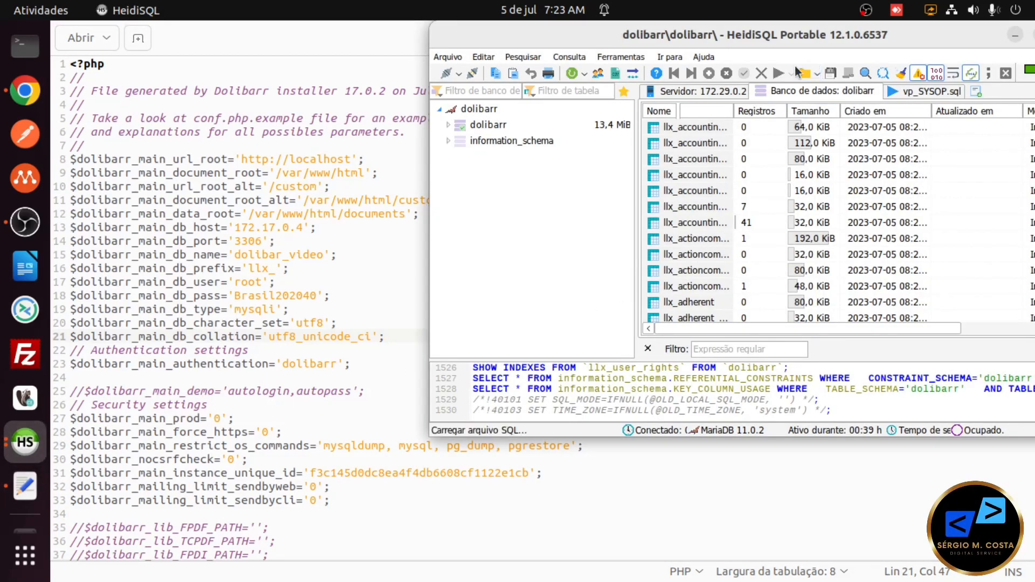
drag(797, 38, 548, 36)
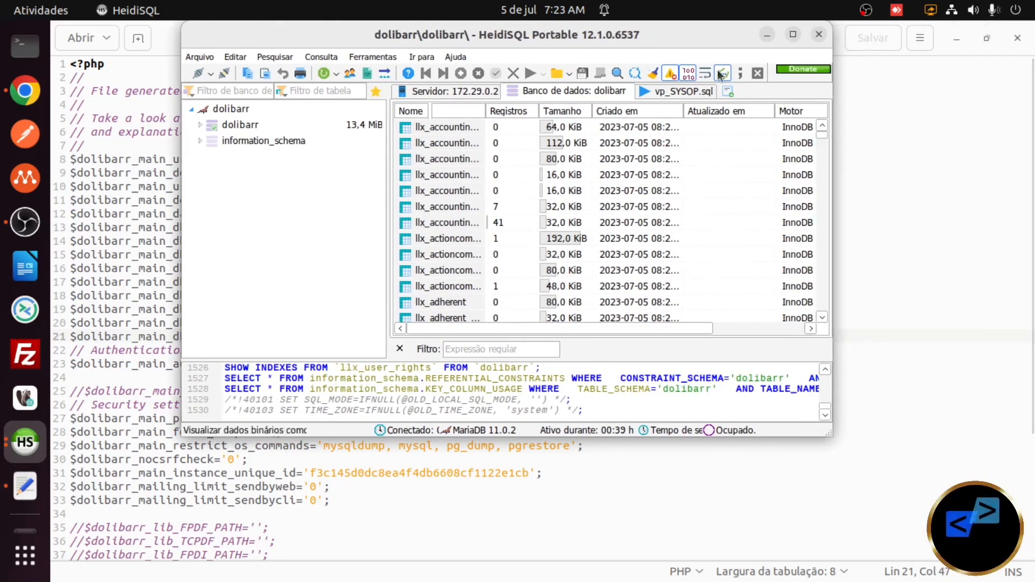
click(792, 36)
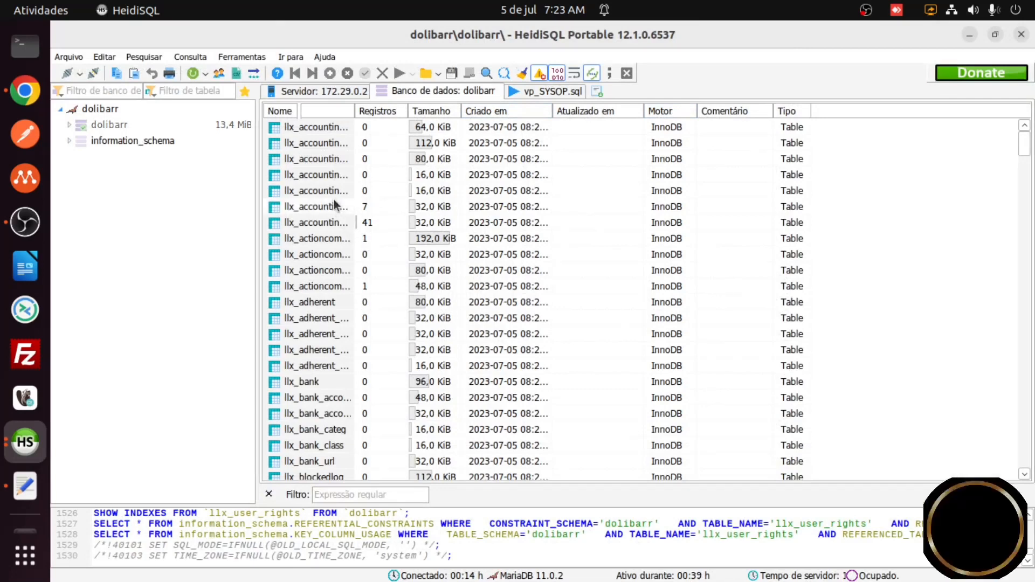
right_click(314, 207)
click(339, 217)
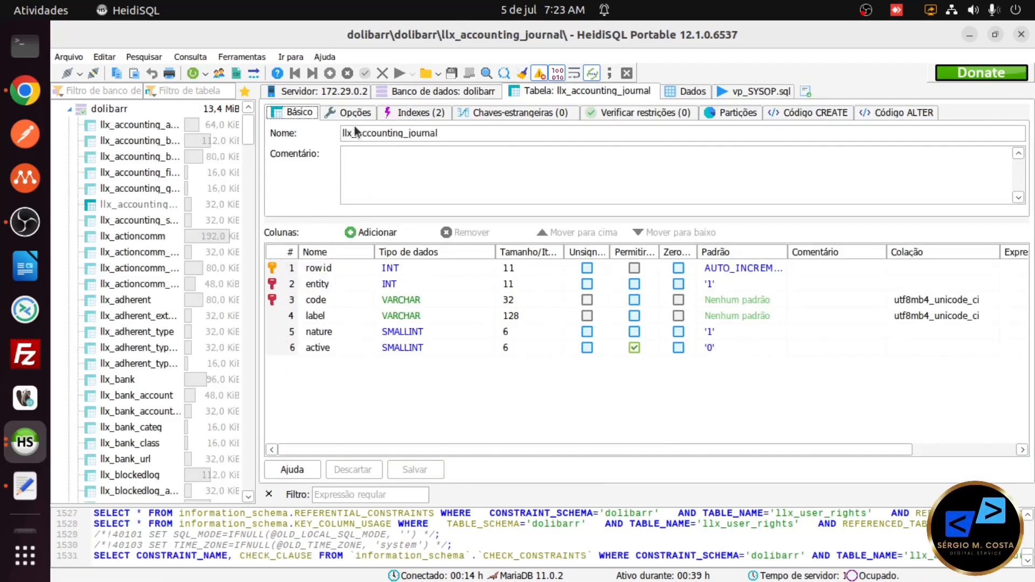
click(694, 93)
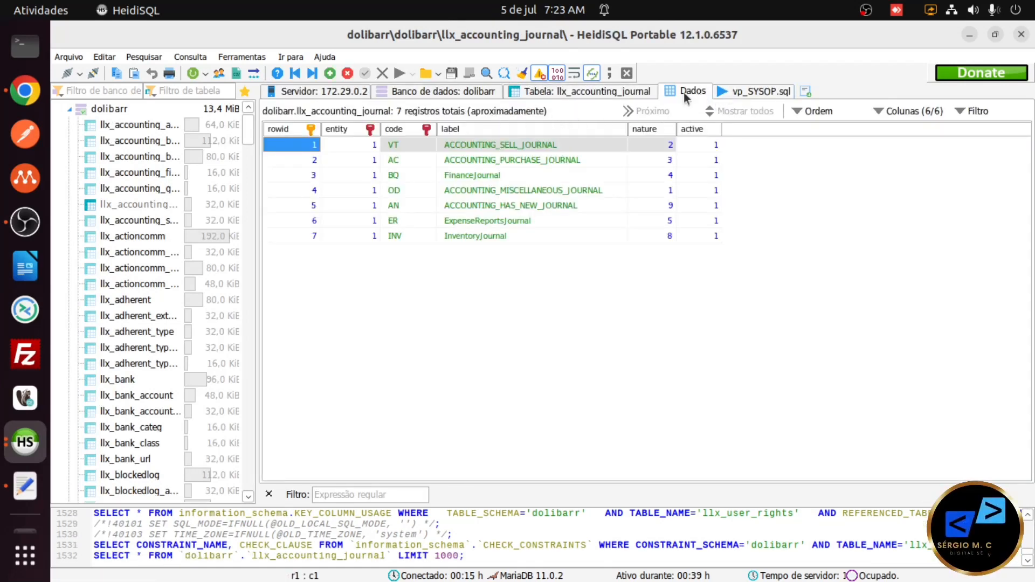
Examine the CREATE code of the llx_accounting_journal table and highlight its COLLATE keyword
click(593, 93)
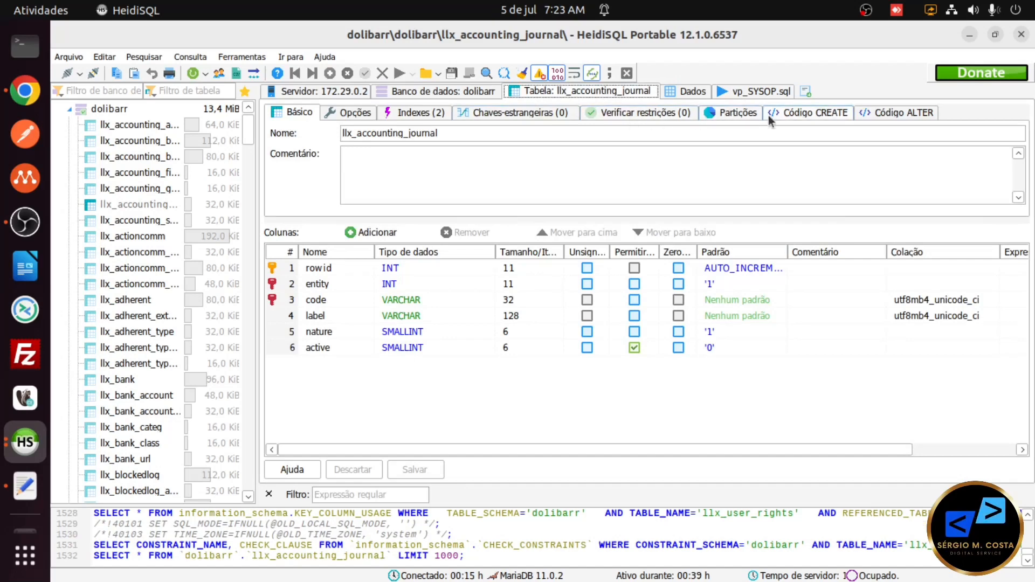
click(811, 114)
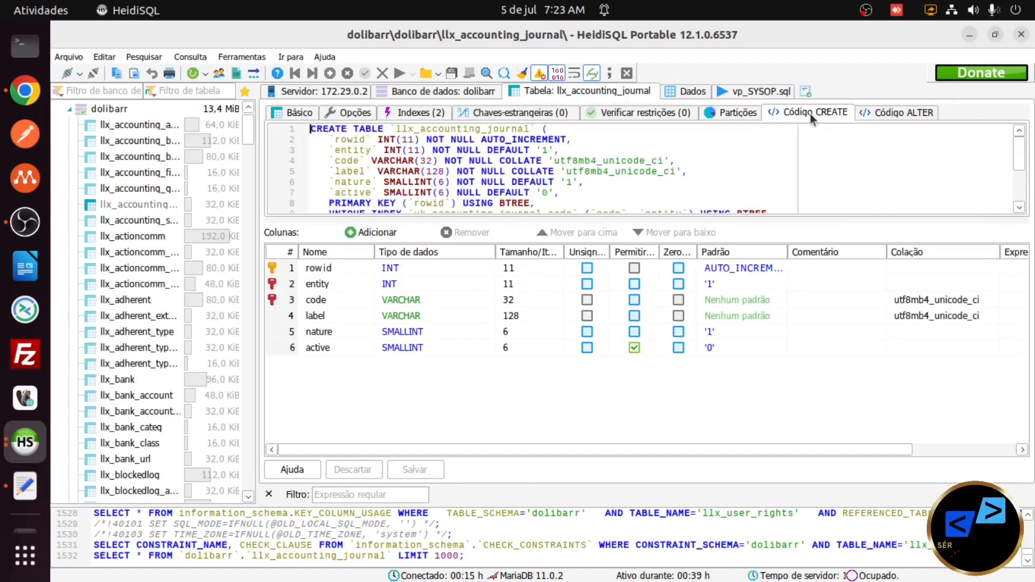
scroll(723, 162, down, 2)
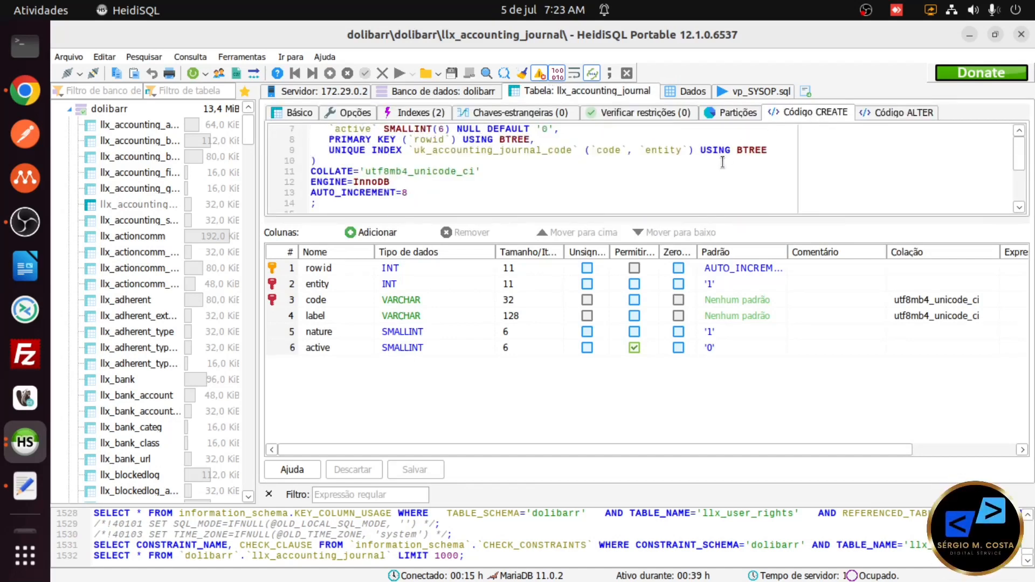
scroll(723, 162, up, 2)
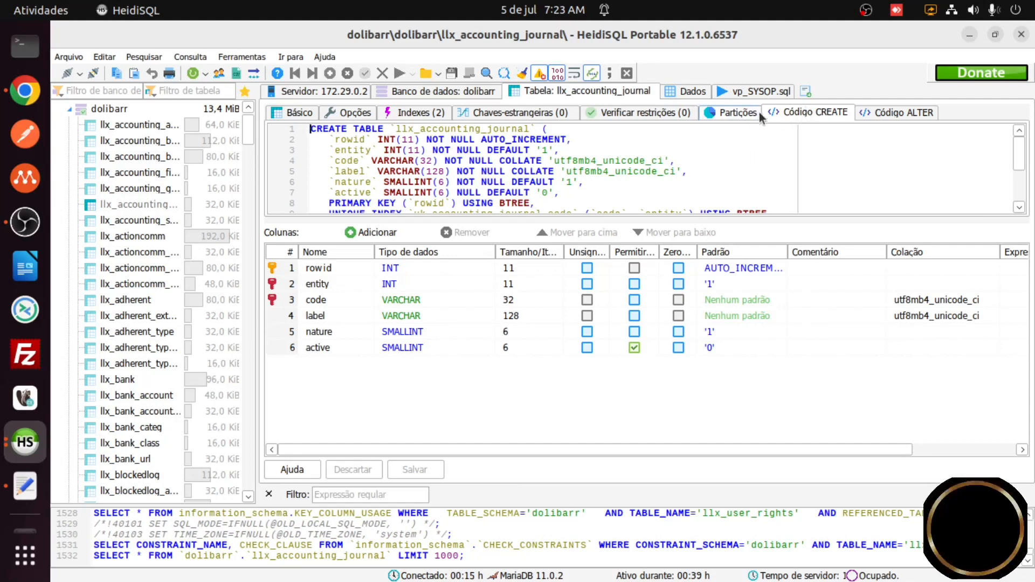
scroll(709, 158, down, 1)
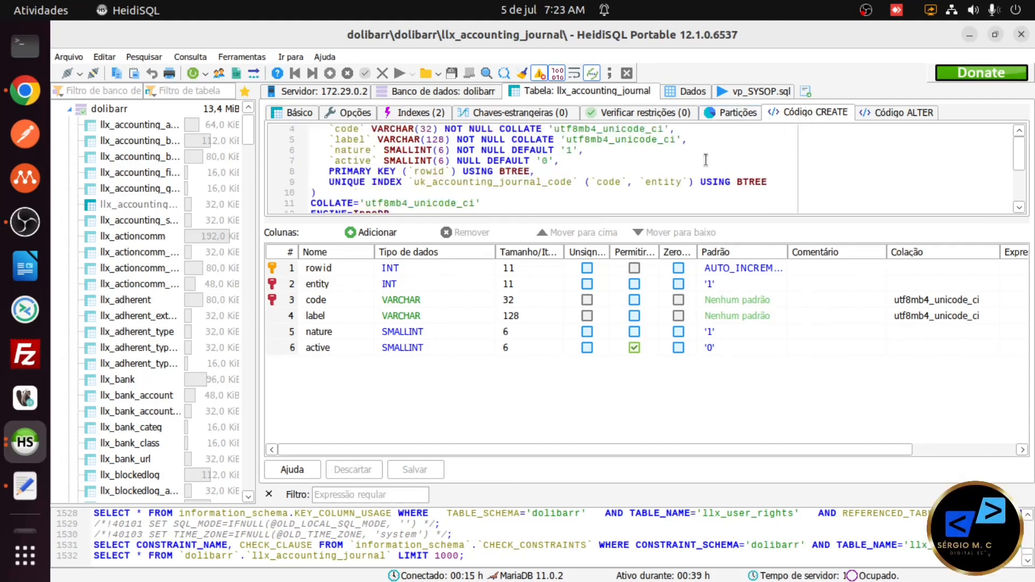
scroll(707, 158, down, 1)
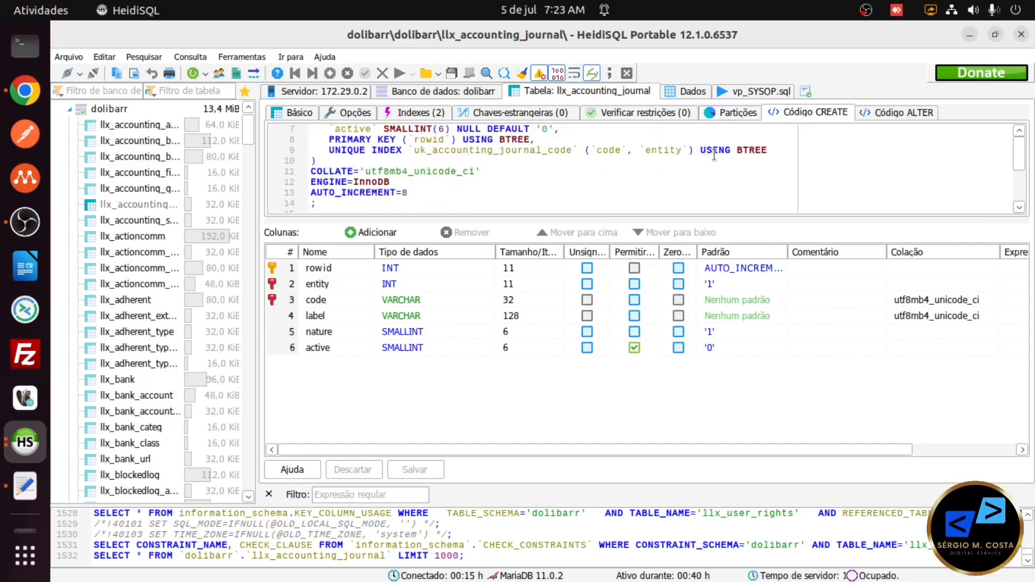
double_click(327, 172)
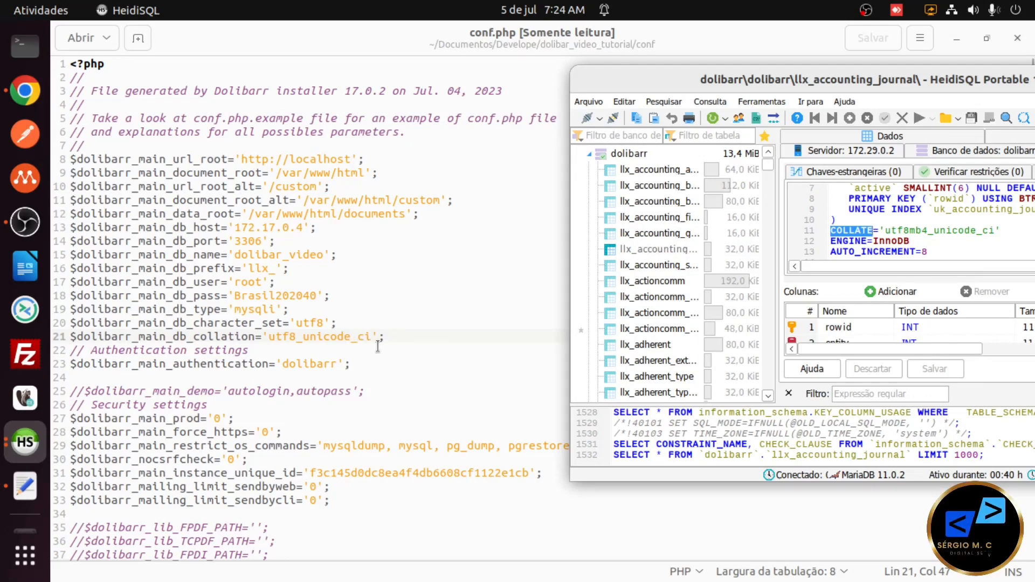
In the text editor, change $dolibarr_main_prod in conf.php to 1, and set it back to 0
click(412, 346)
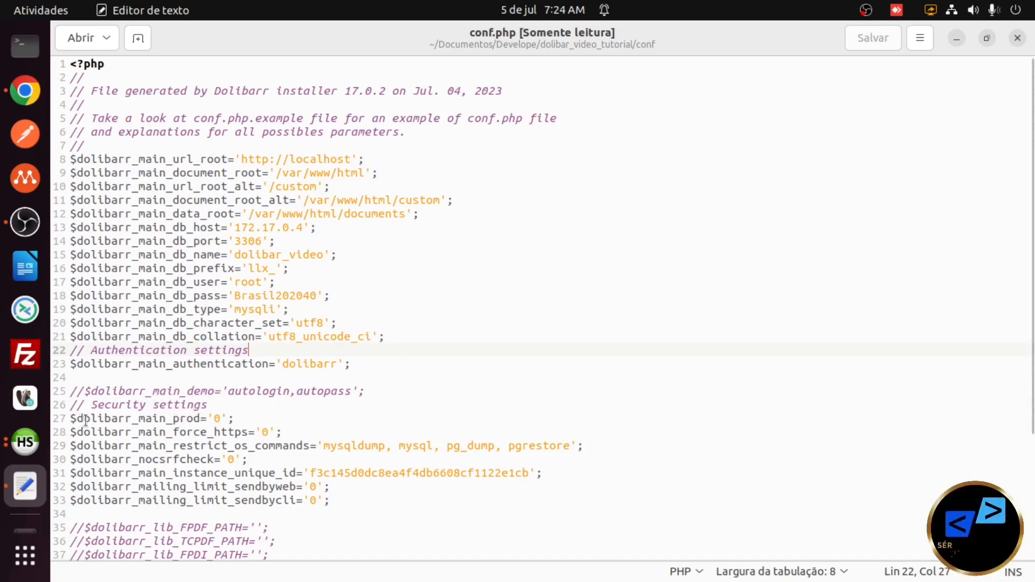
click(222, 416)
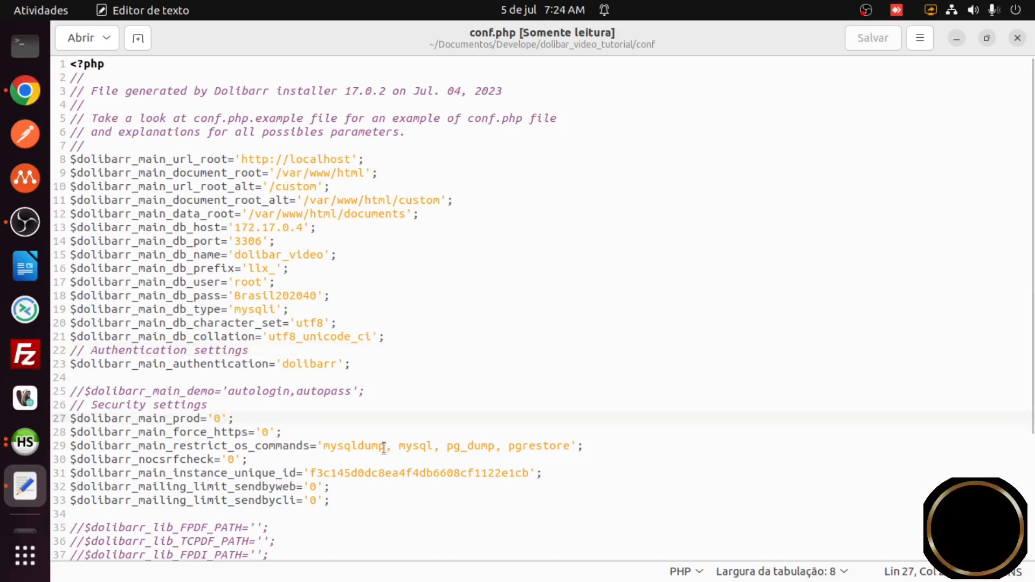
key(BackSpace)
text(1)
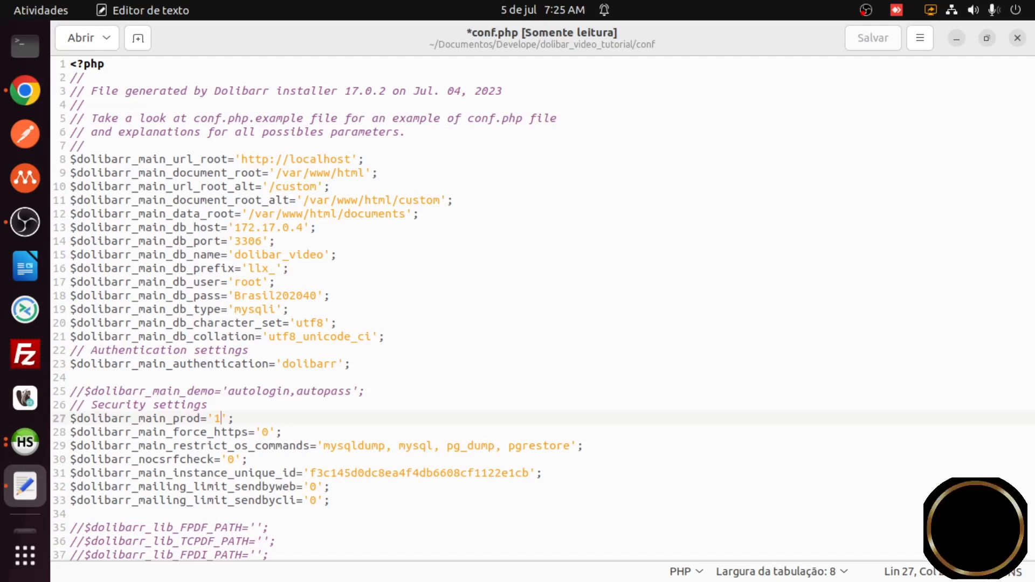
key(BackSpace)
text(0)
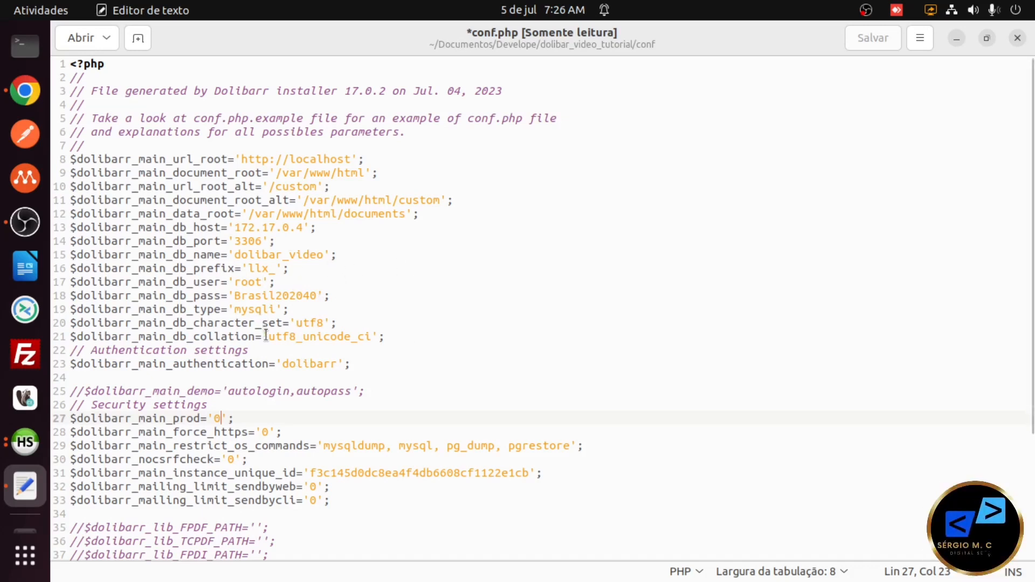
Check the instance unique ID line in conf.php and close the file without saving
click(316, 474)
click(309, 474)
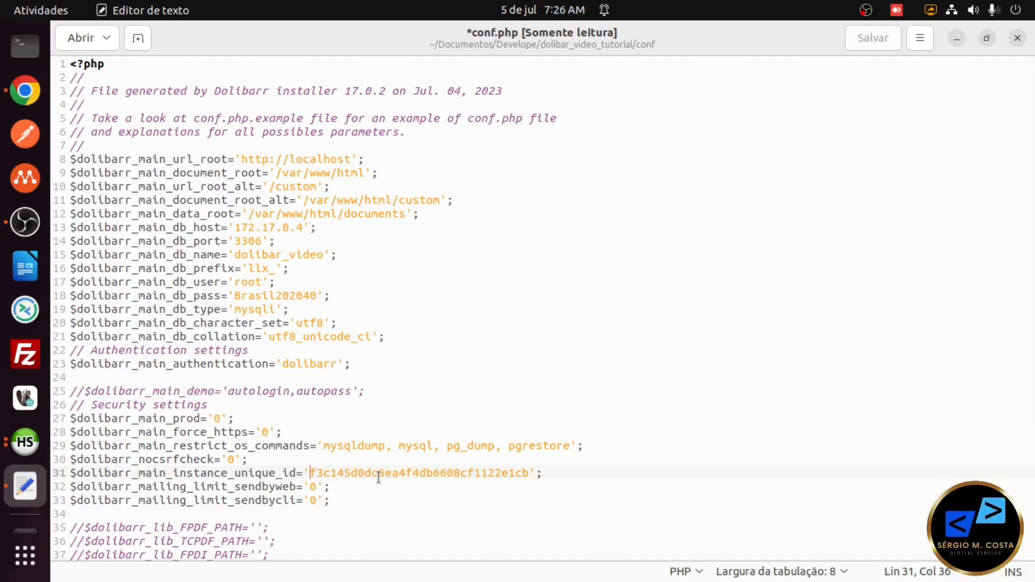
click(1017, 39)
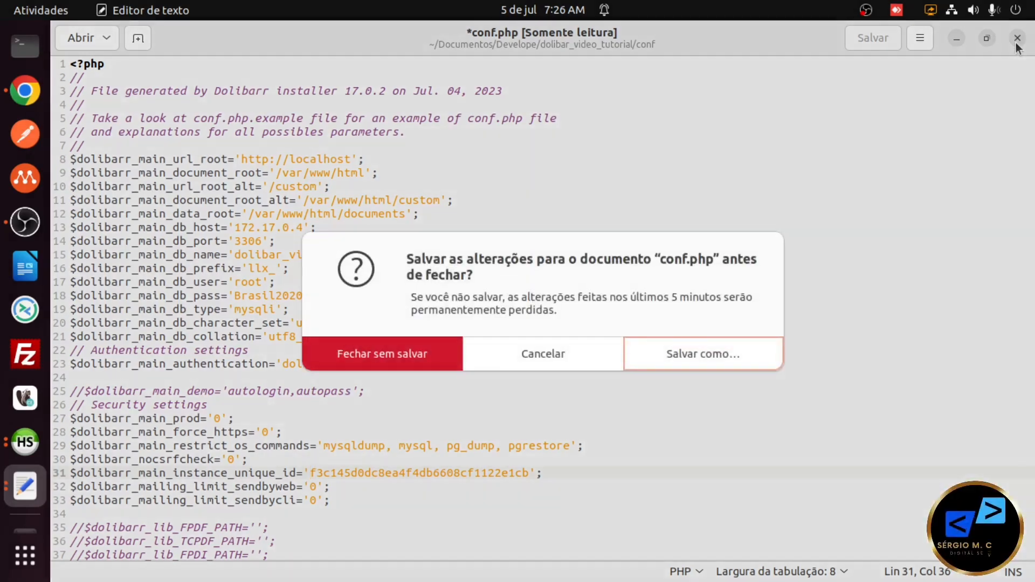
click(424, 353)
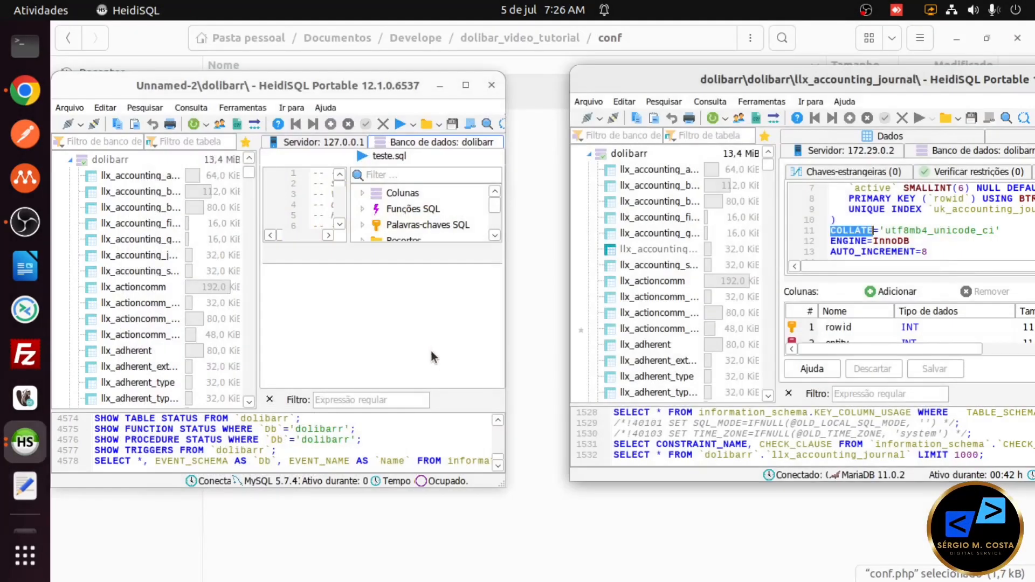